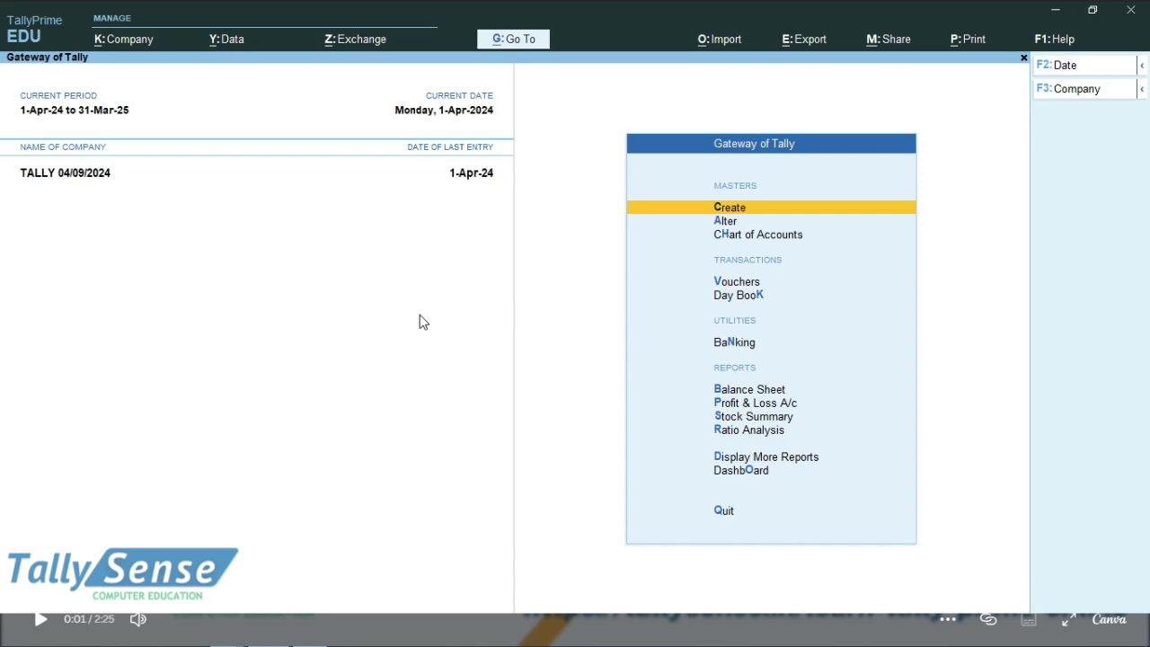
key("alt+Tab")
key("alt+Tab")
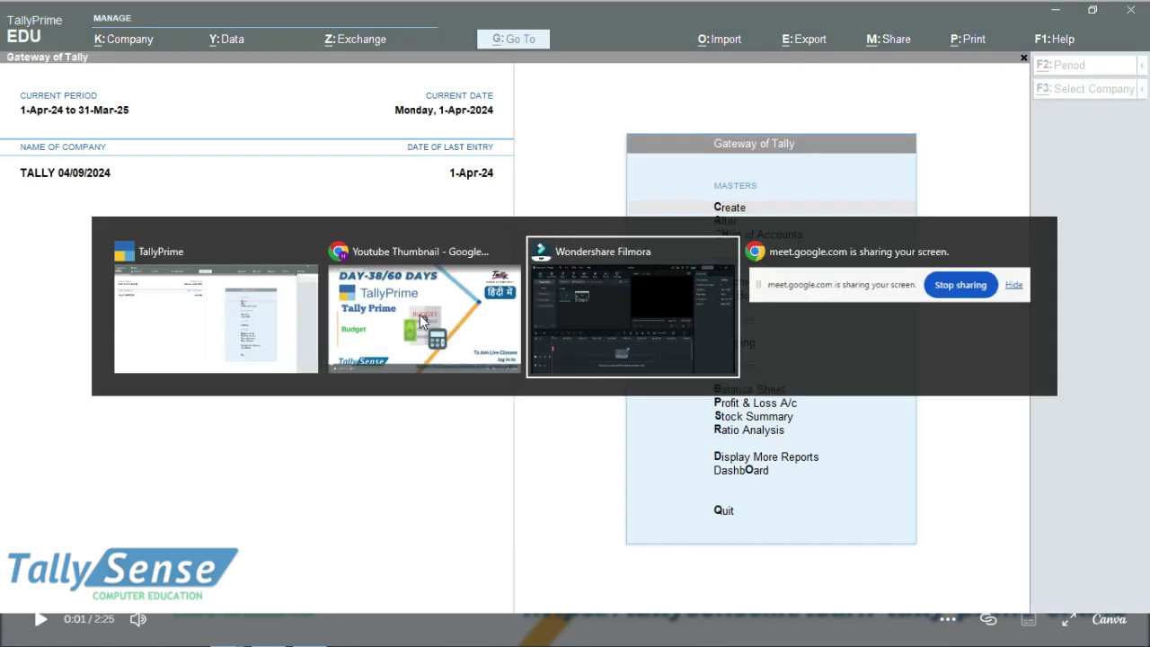
key("alt+Tab")
key("alt+Tab")
key("alt+Tab")
key("alt+Tab")
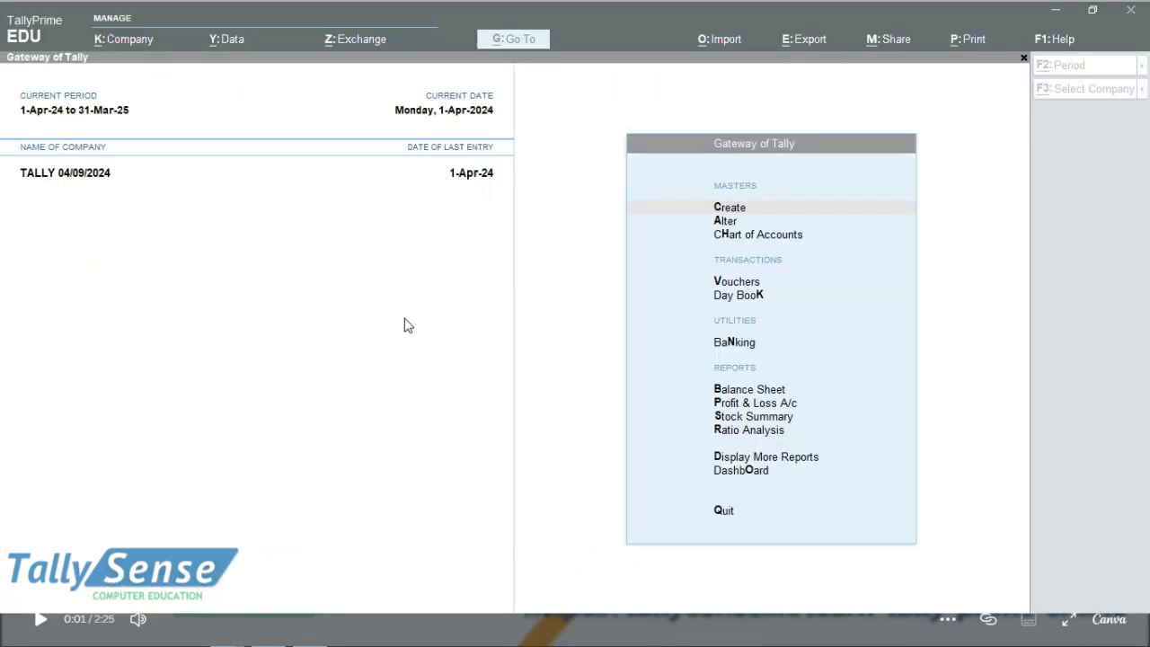
key("alt+Tab")
key("alt+Tab")
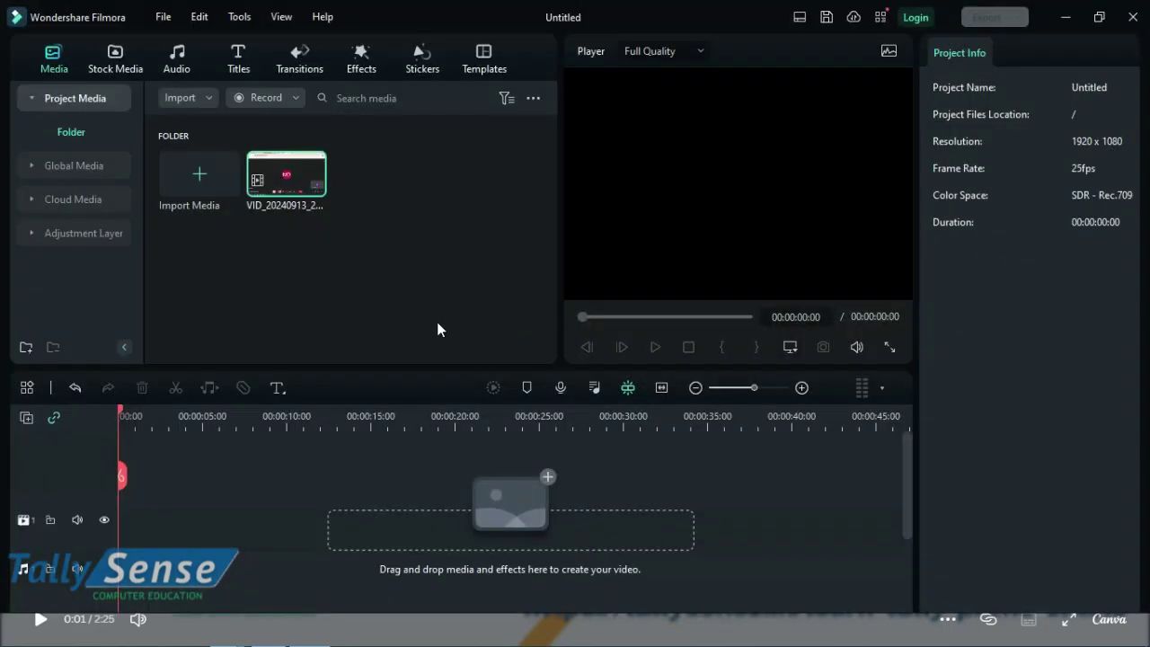
key("alt+Tab")
key("alt+Tab")
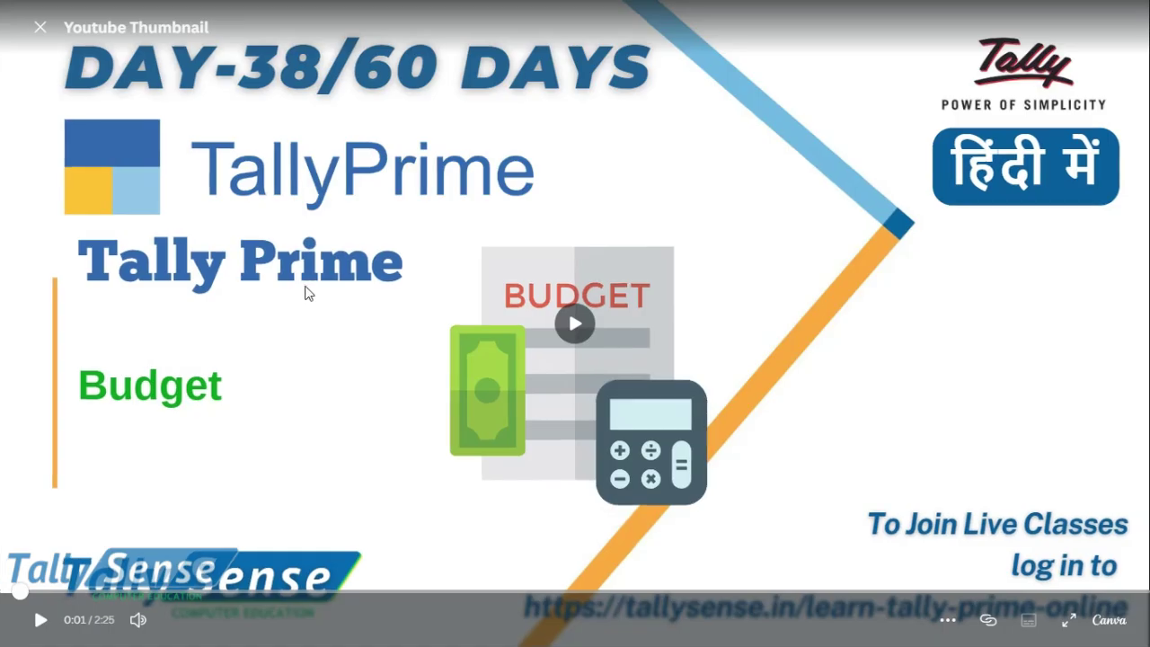
key("Escape")
left_click(470, 17)
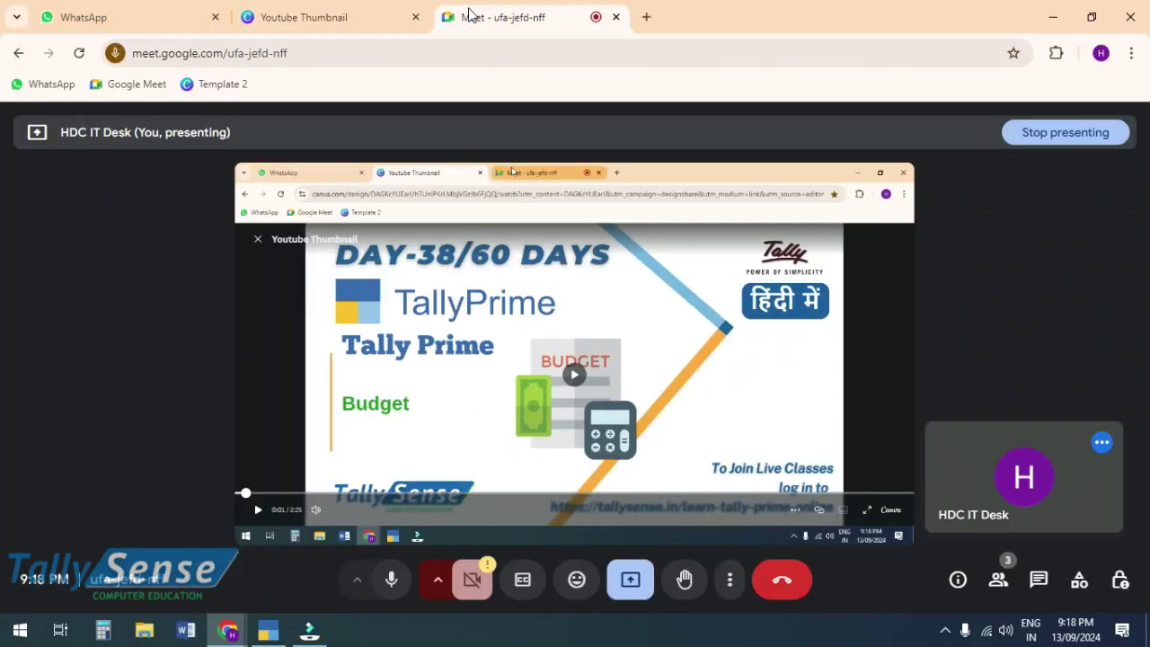
- Switch to TallyPrime, expand the list of masters to show more types, and start creating a Budget master
left_click(267, 632)
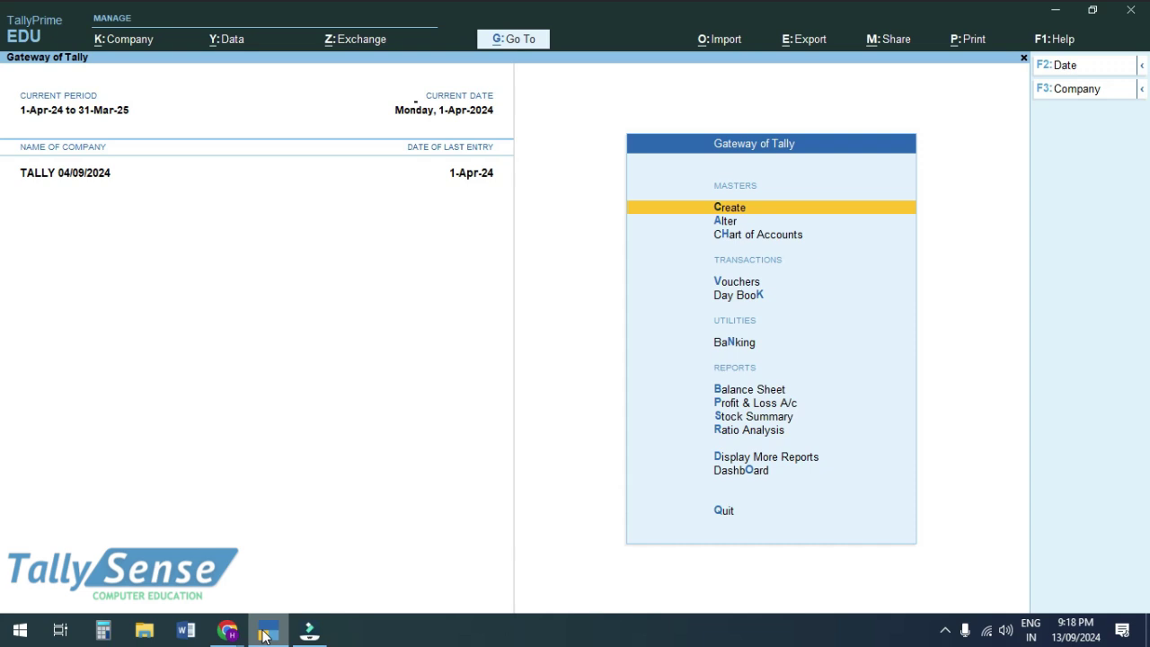
key("Return")
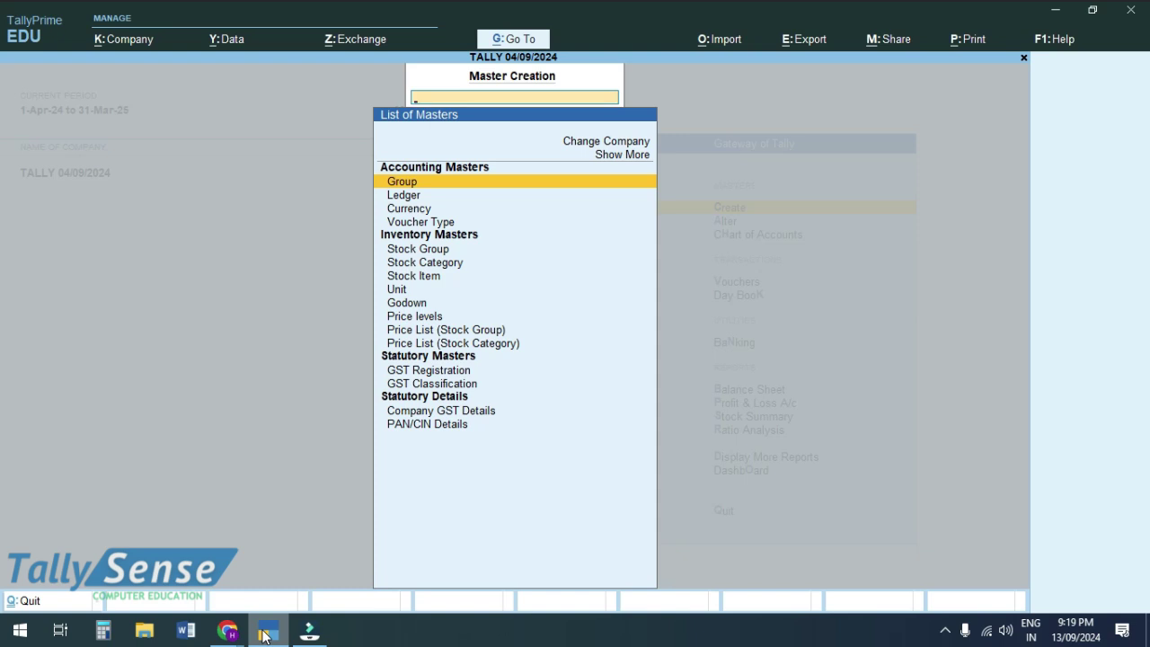
key("Up")
key("Up")
key("Return")
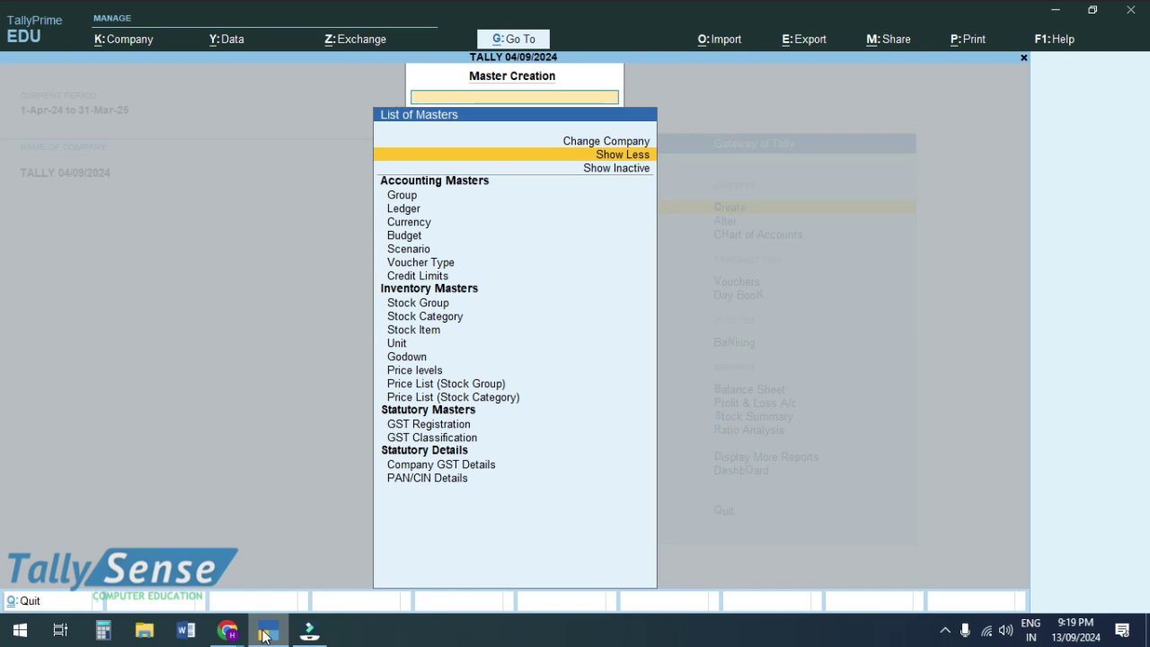
key("Down")
key("Down")
key("Down")
key("Down")
key("Down")
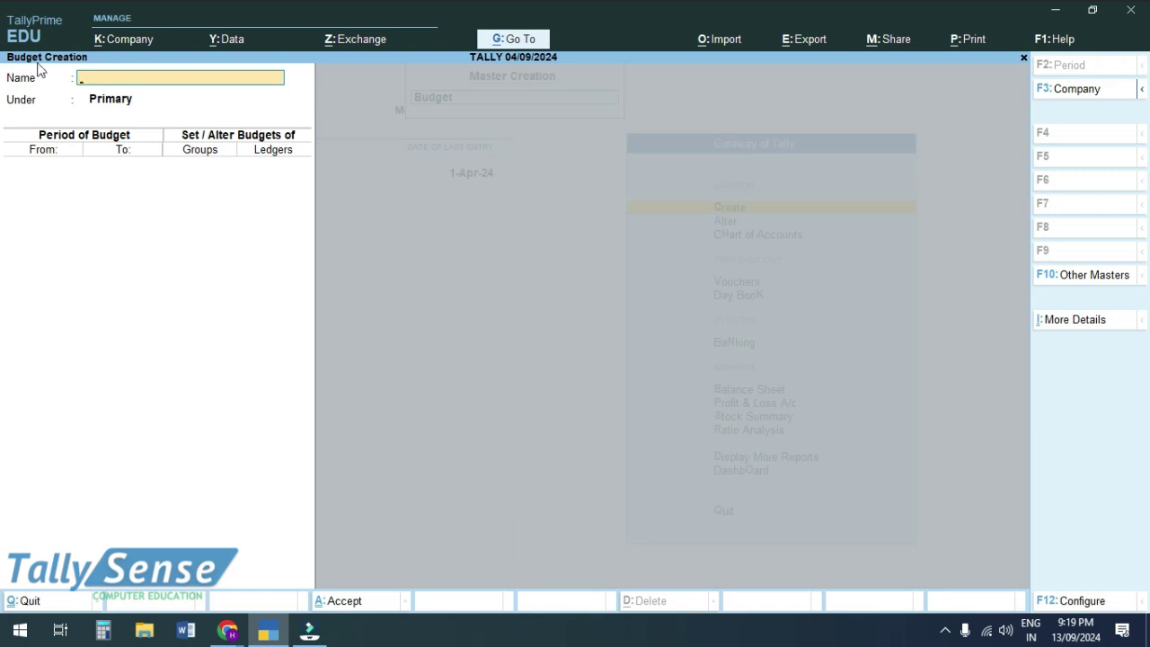
- Name the new budget "Office Expences" and place it under Primary
type("Office Expences")
key("Return")
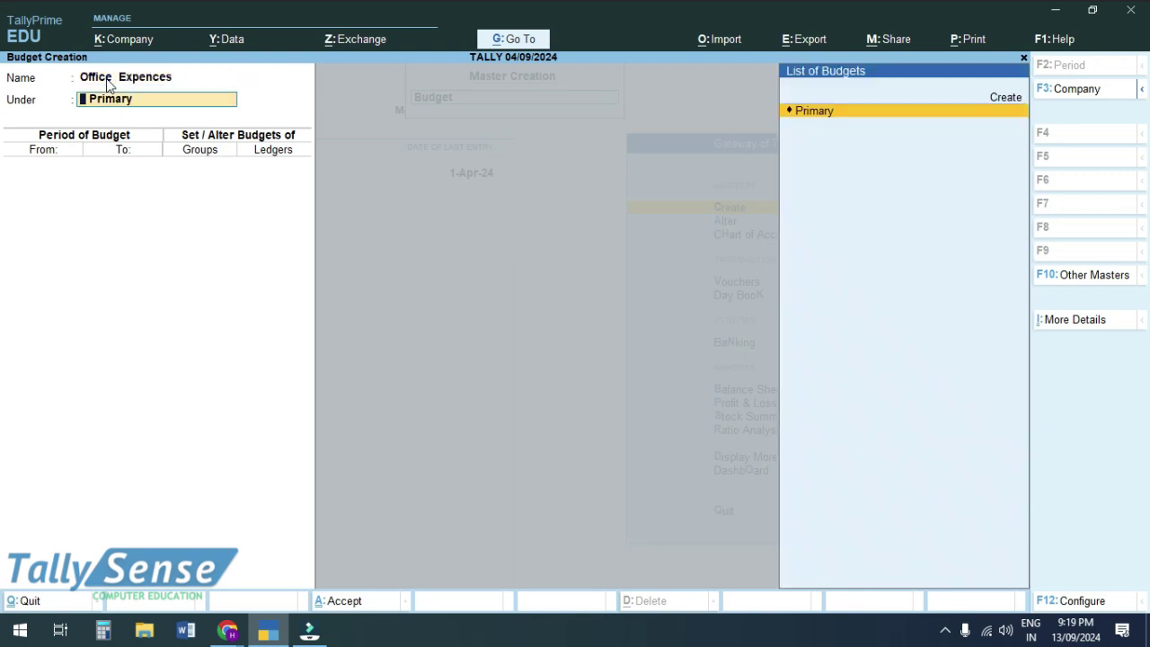
key("Return")
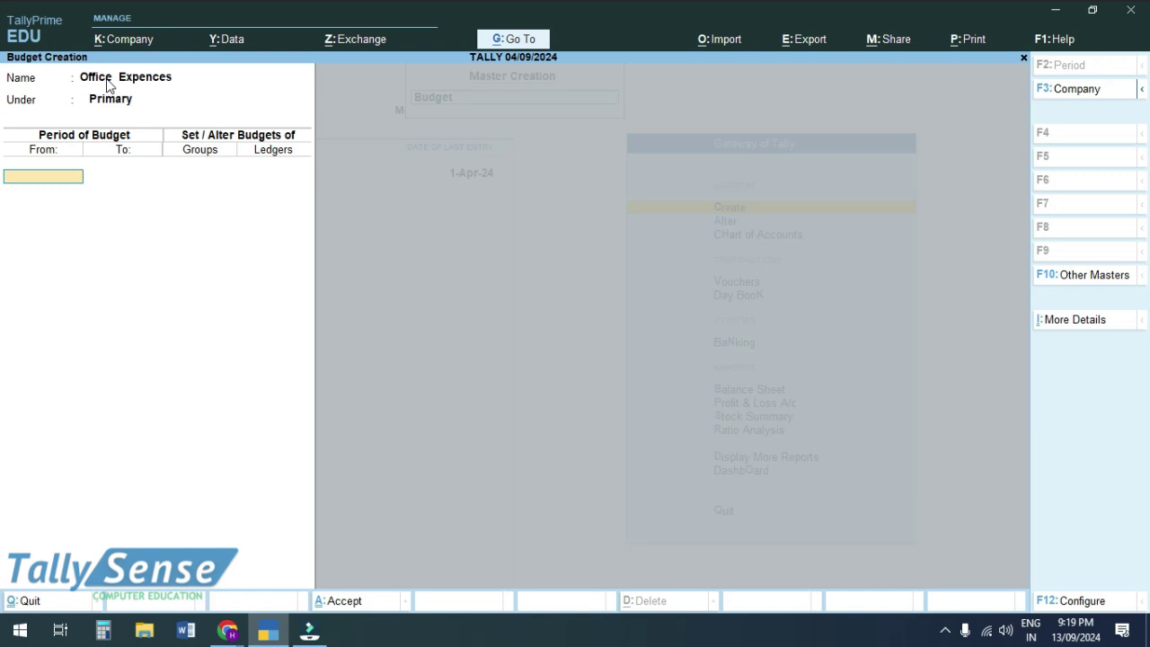
- Set the budget period from 1-Oct-24 to 1-Nov-24
type("1-11111")
key("BackSpace")
key("BackSpace")
key("BackSpace")
key("BackSpace")
key("BackSpace")
type("10")
key("Return")
type("1-")
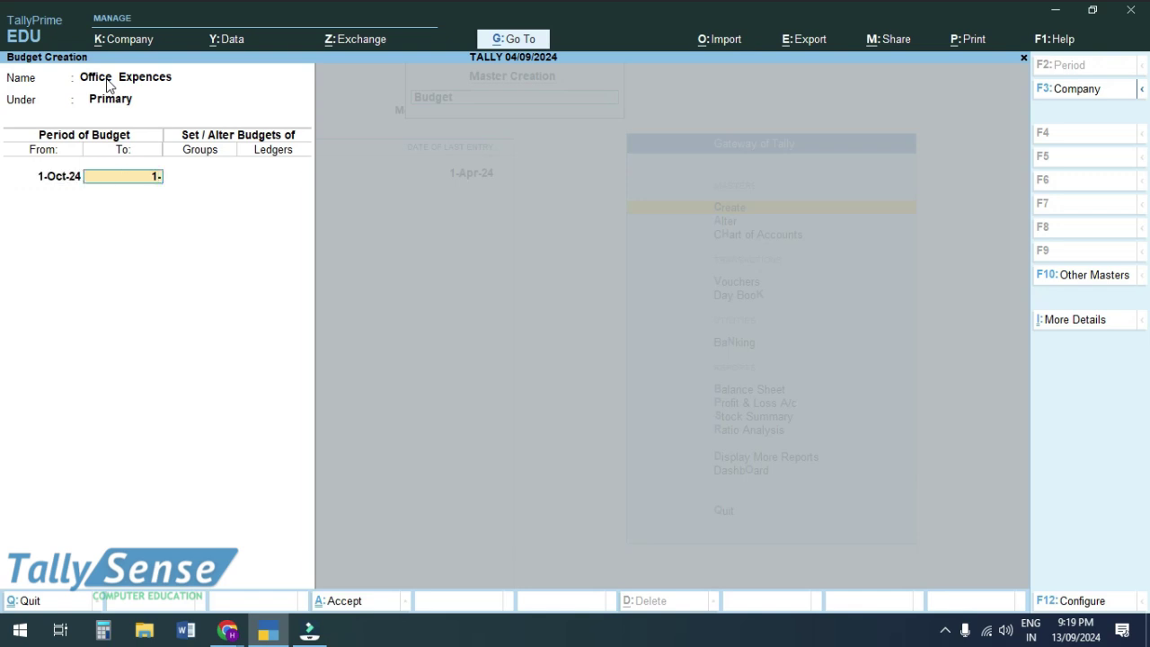
type("11")
key("Return")
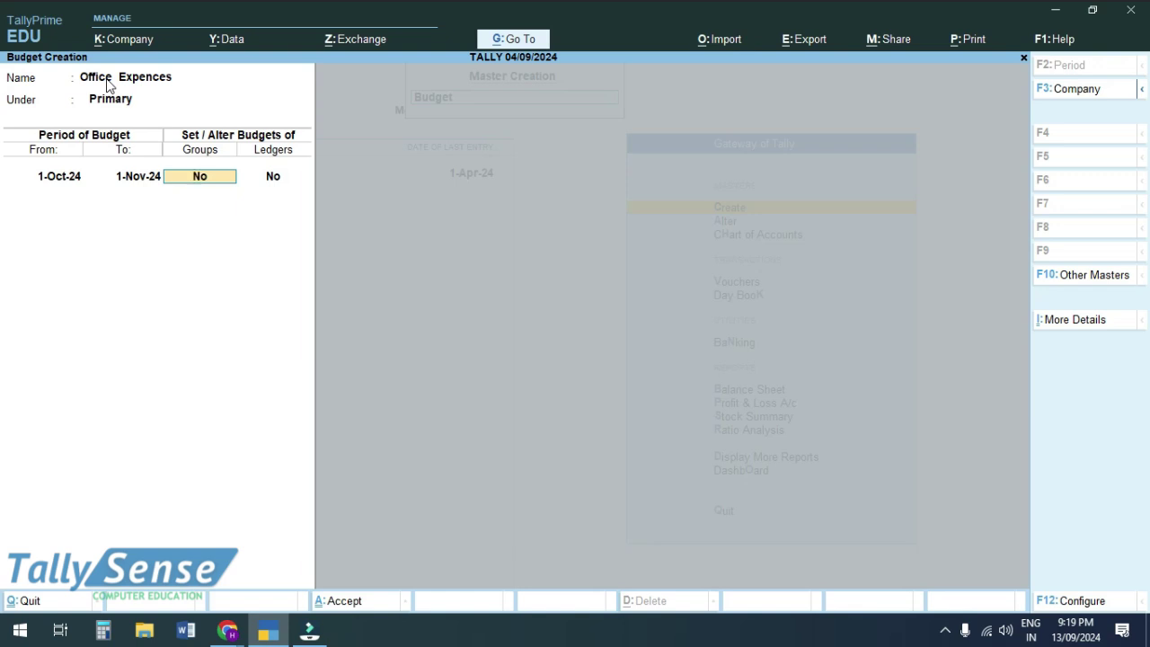
- Open the group budget list for the period, leave it empty, and set Groups back to No
key("Return")
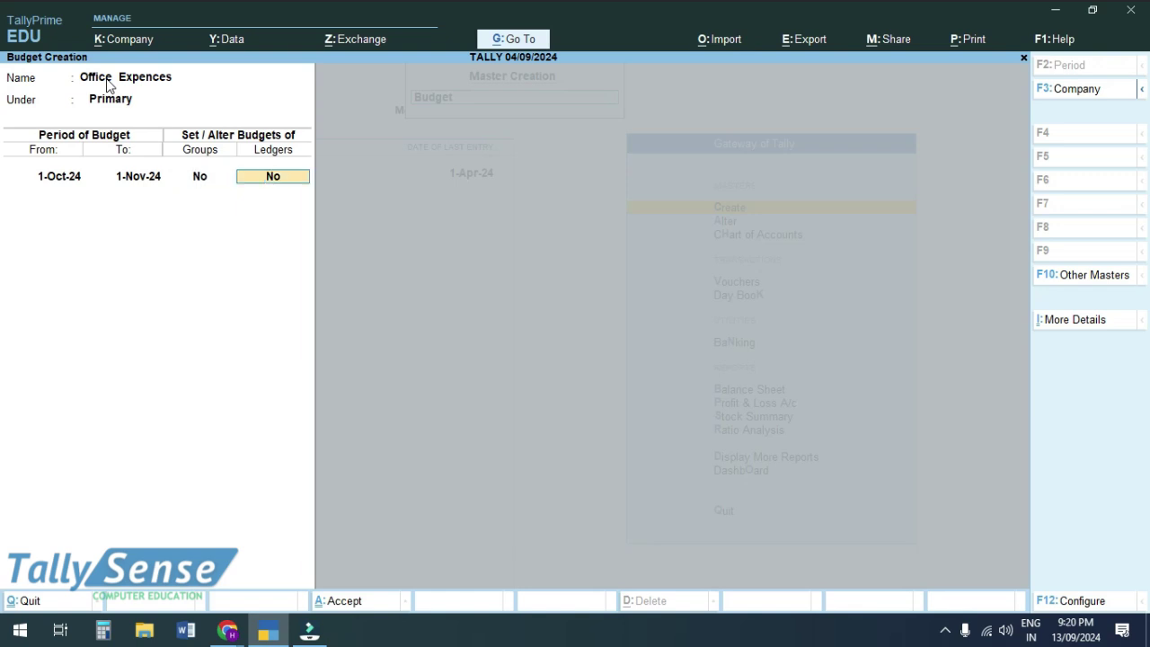
key("BackSpace")
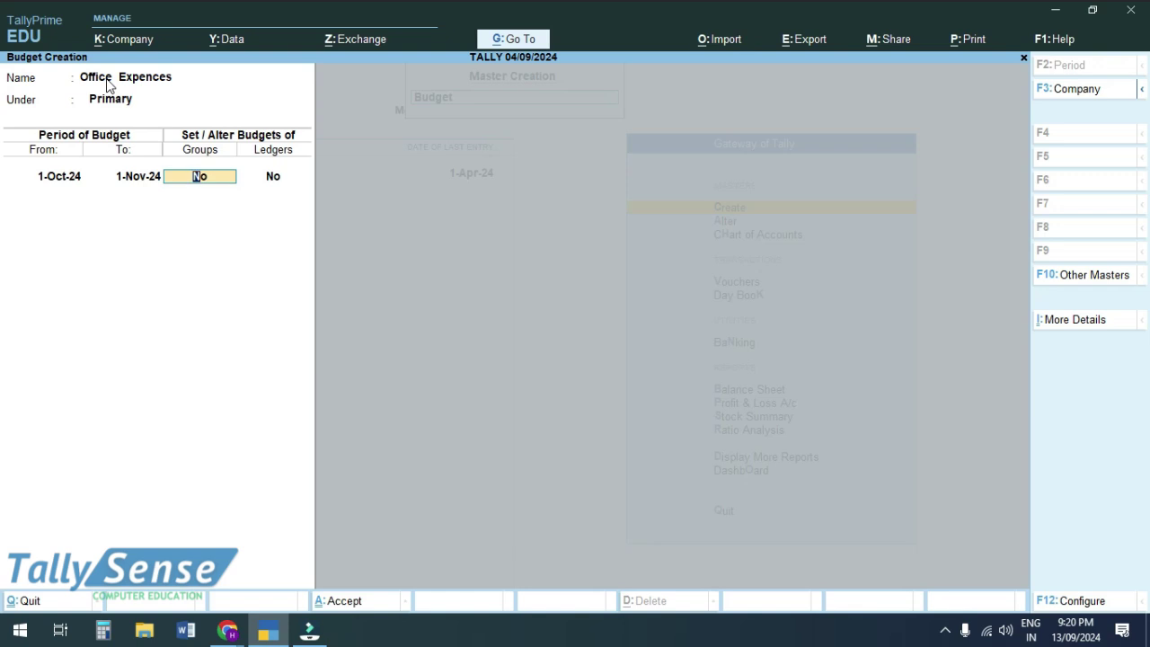
key("y")
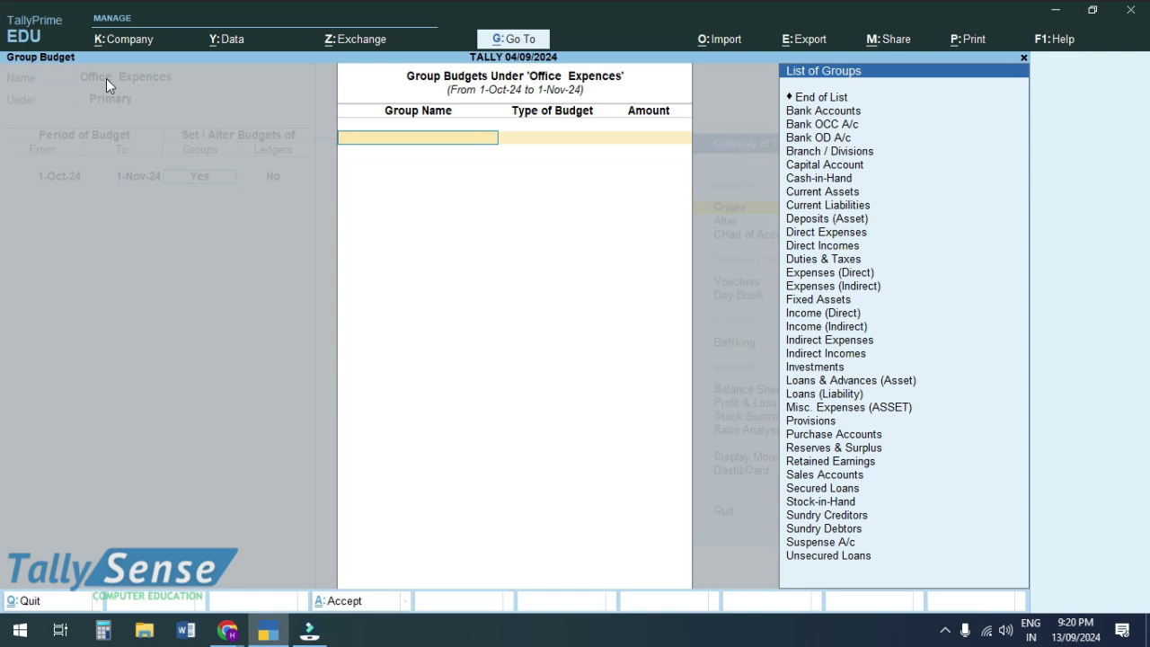
key("Return")
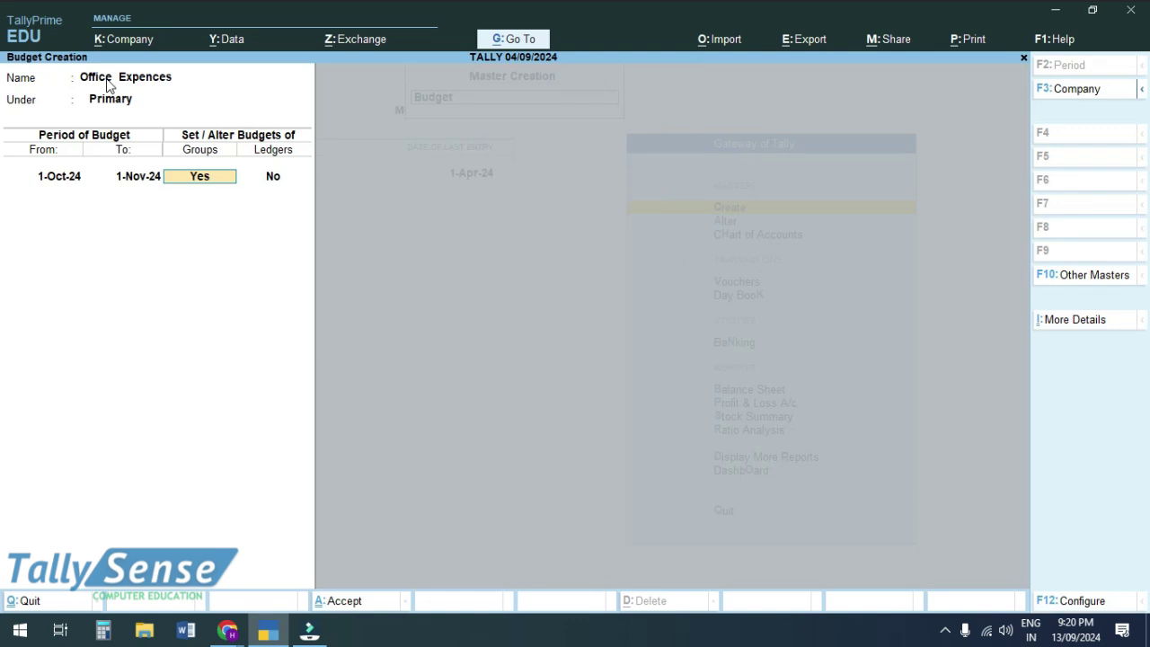
type("n")
- Set Ledgers to Yes for the budget period and open its ledger budget entry
key("Return")
type("y")
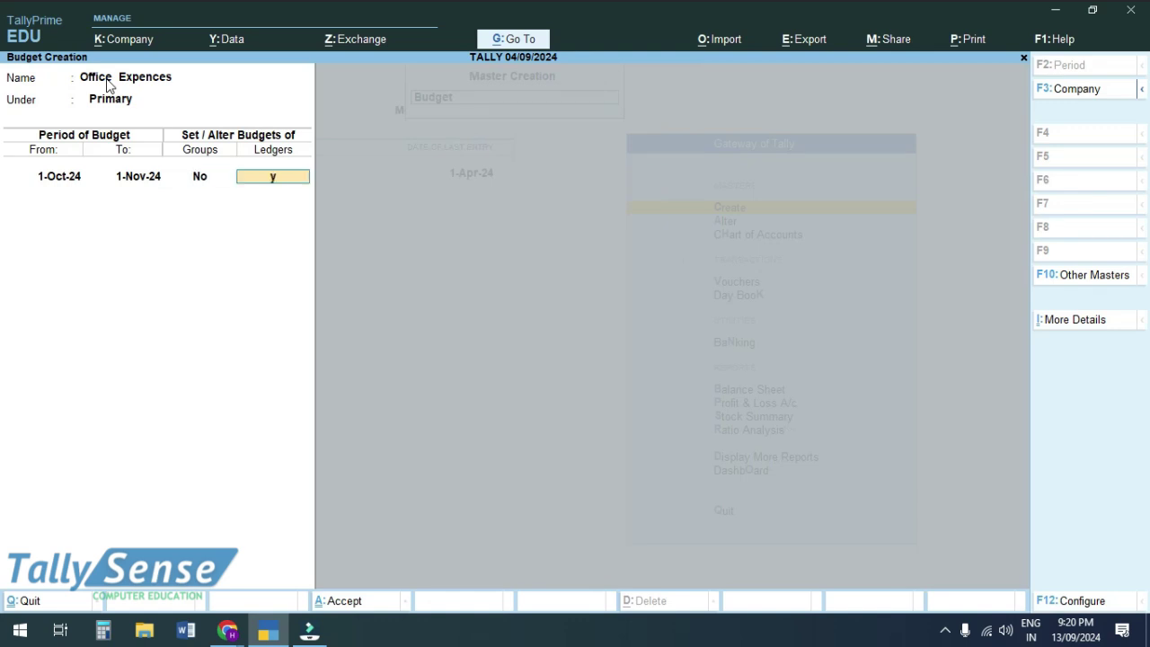
key("Return")
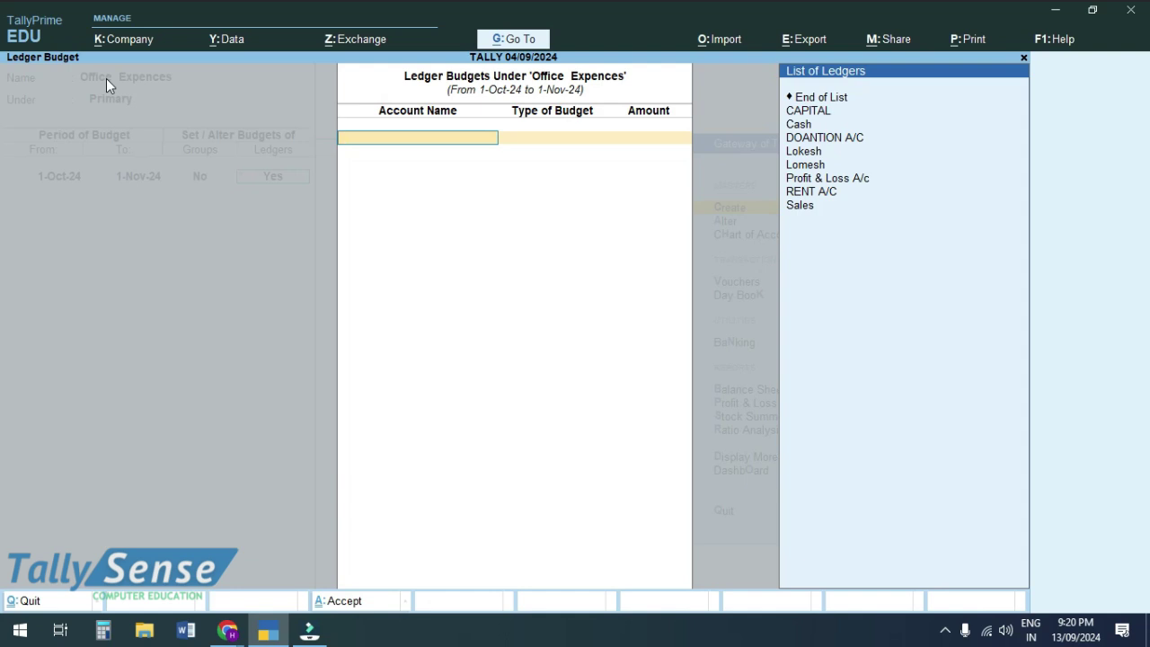
- Look through the list of ledgers available for the budget
key("Up")
key("Up")
key("Up")
key("Up")
key("Up")
key("Up")
key("Up")
key("Up")
key("Up")
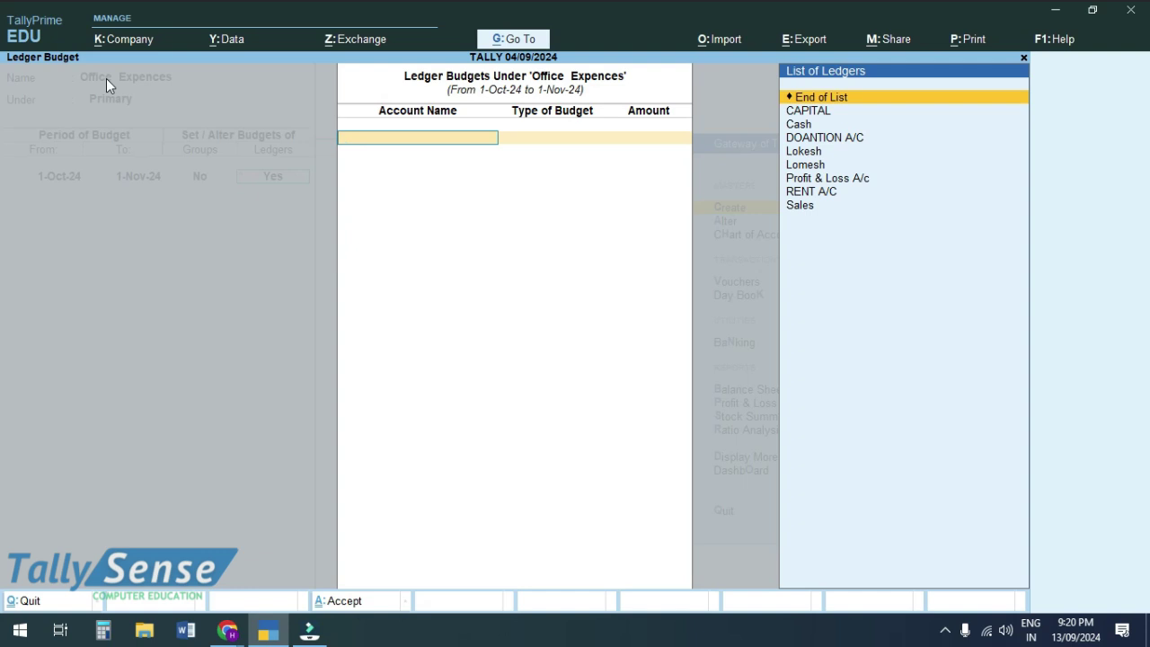
- Create and save a new ledger named "Elc.Bill" under Indirect Expenses from the ledger budget entry
key("alt+c")
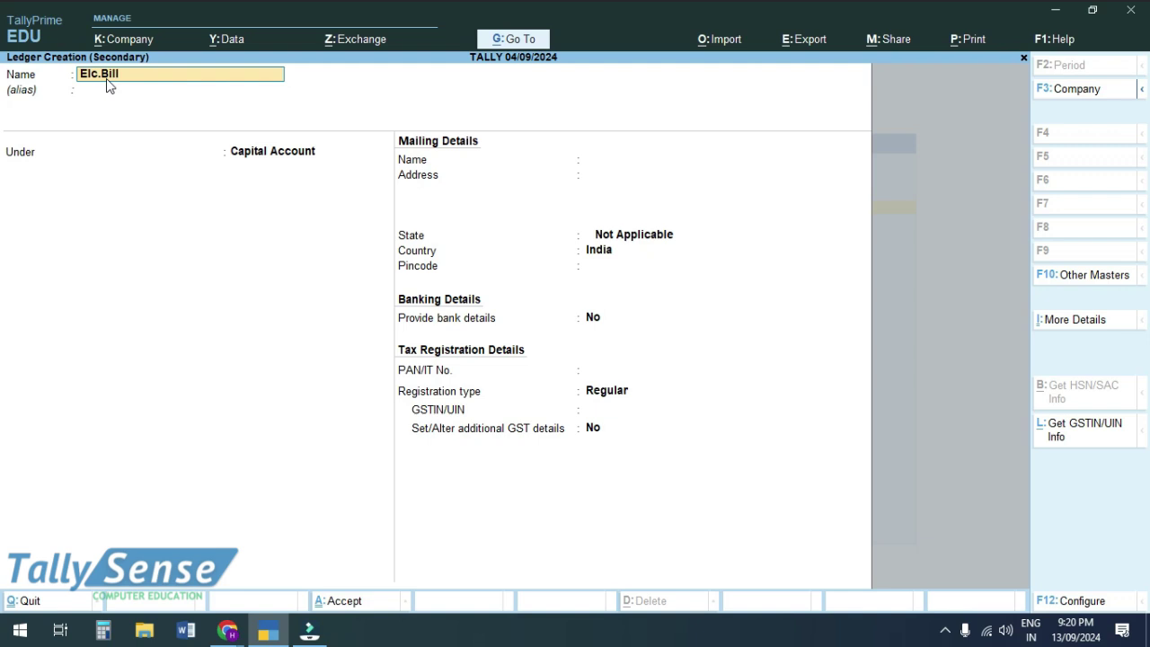
key("Return")
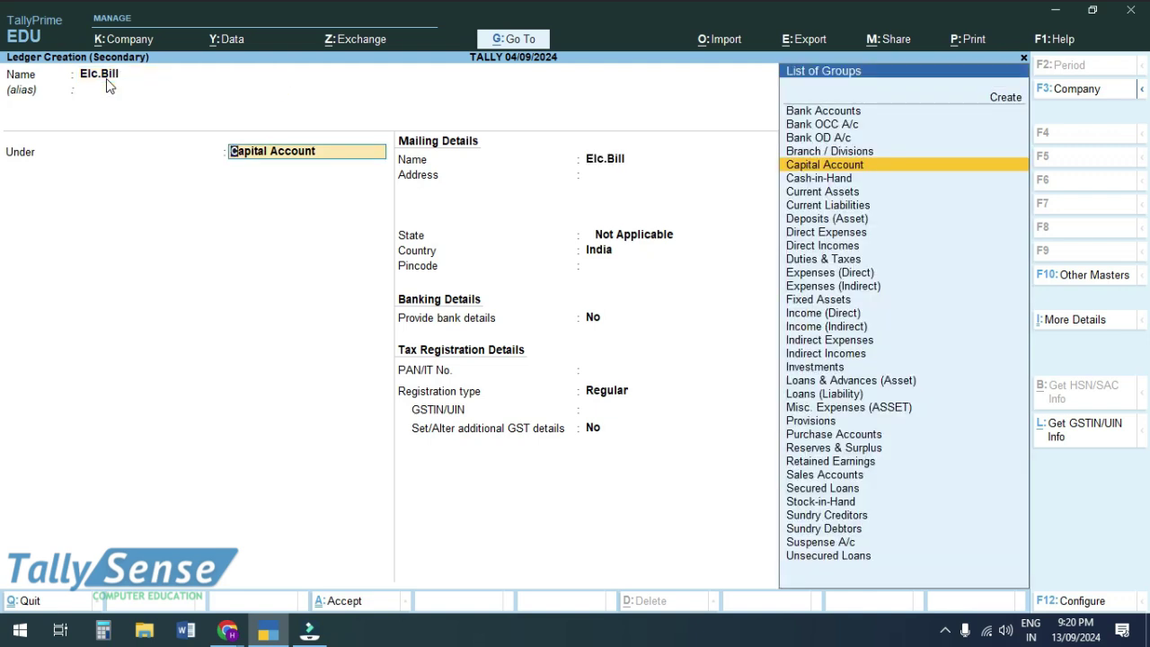
type("ind")
key("Down")
key("Down")
key("Down")
key("Up")
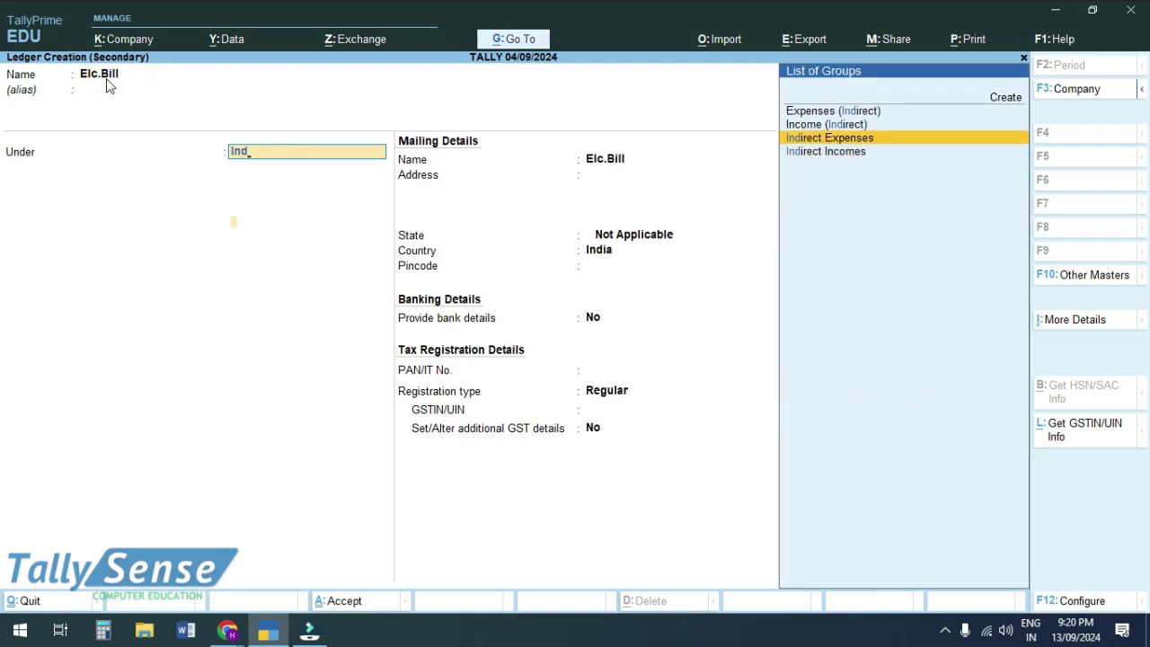
key("Return")
key("ctrl")
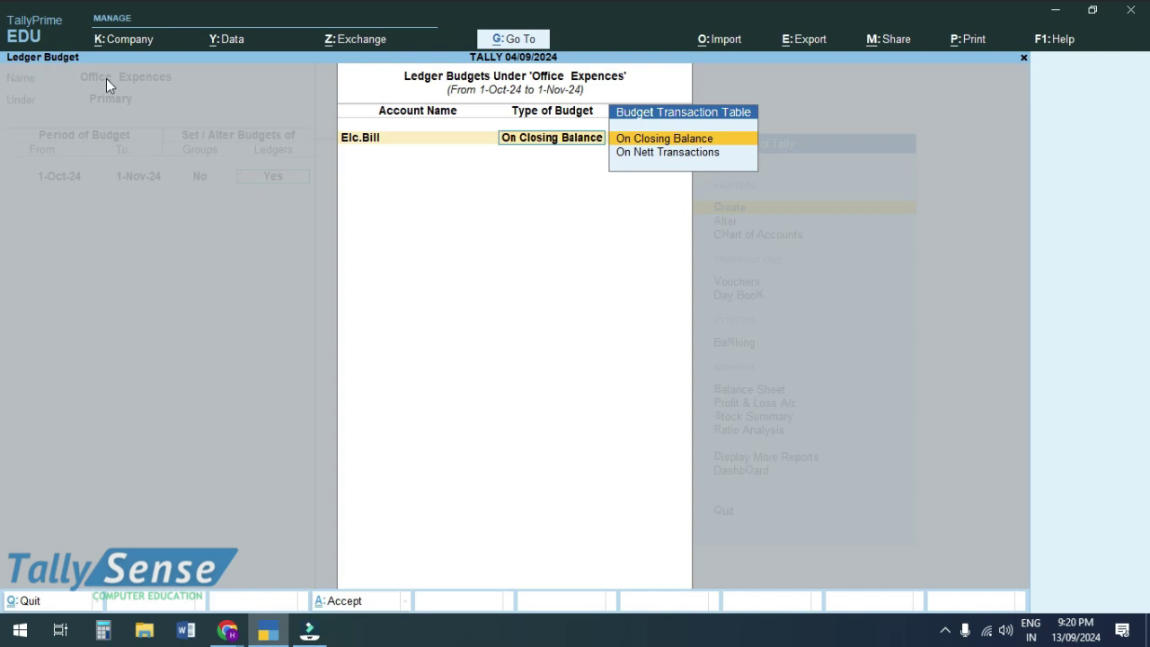
- Budget Elc.Bill at 4,200 on closing balance, save the Office Expences budget, and return to the Gateway of Tally
key("Return")
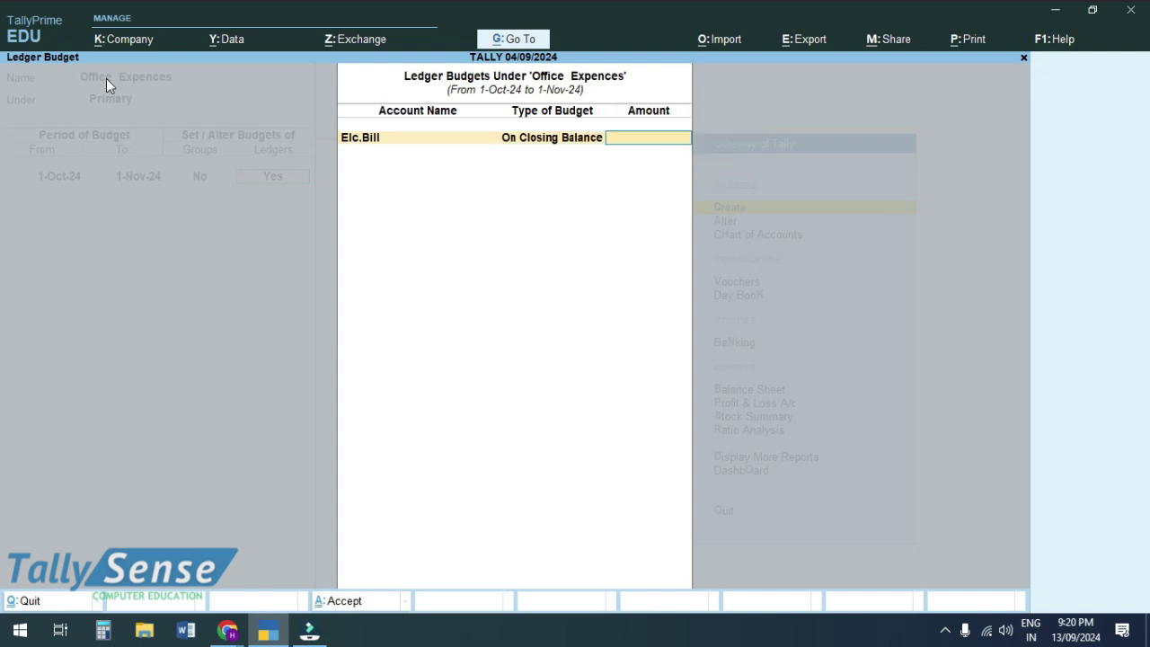
type("4,")
type("200")
key("Return")
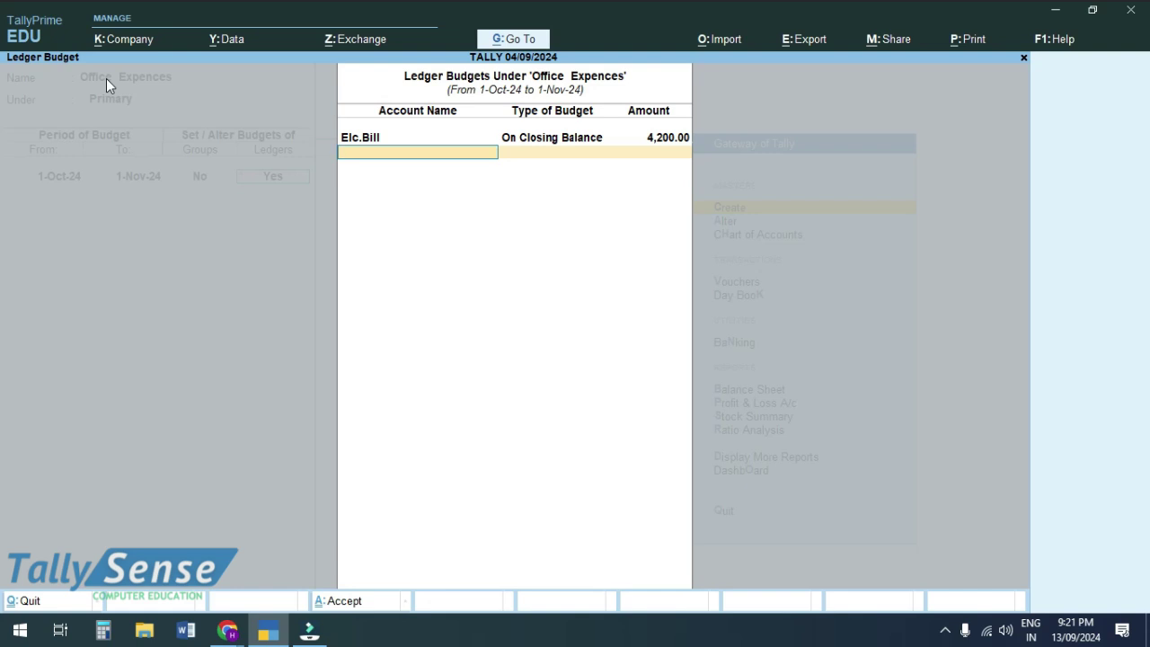
key("Return")
key("Return")
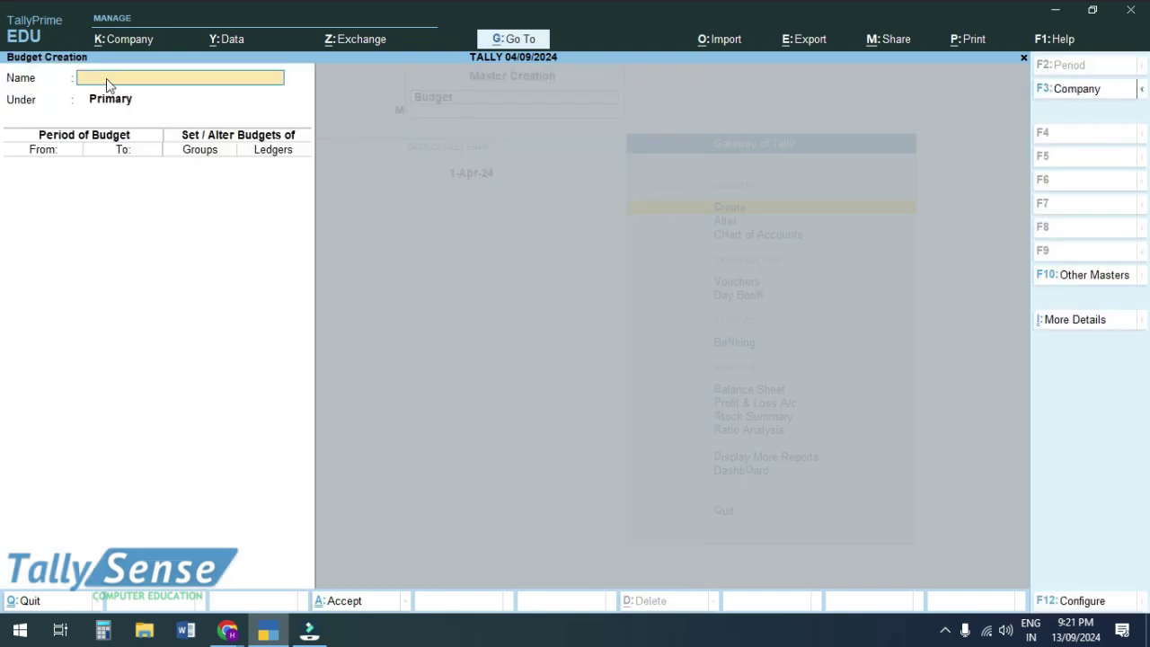
key("Escape")
key("Escape")
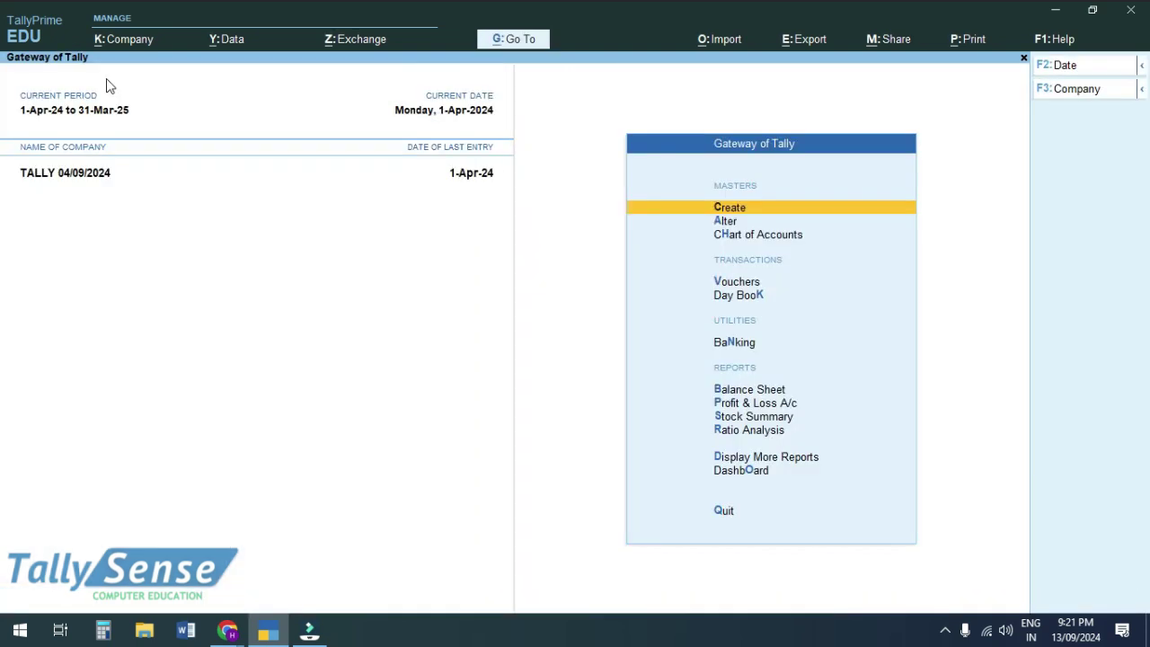
- Start a new payment voucher
key("Down")
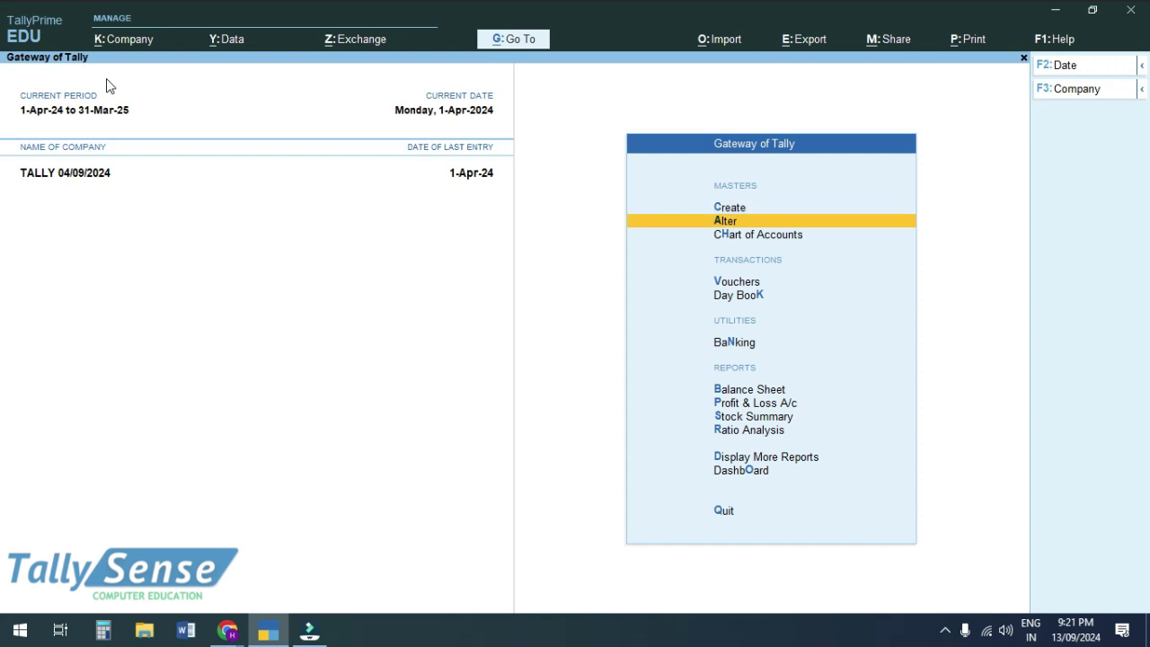
key("Down")
key("Down")
key("Return")
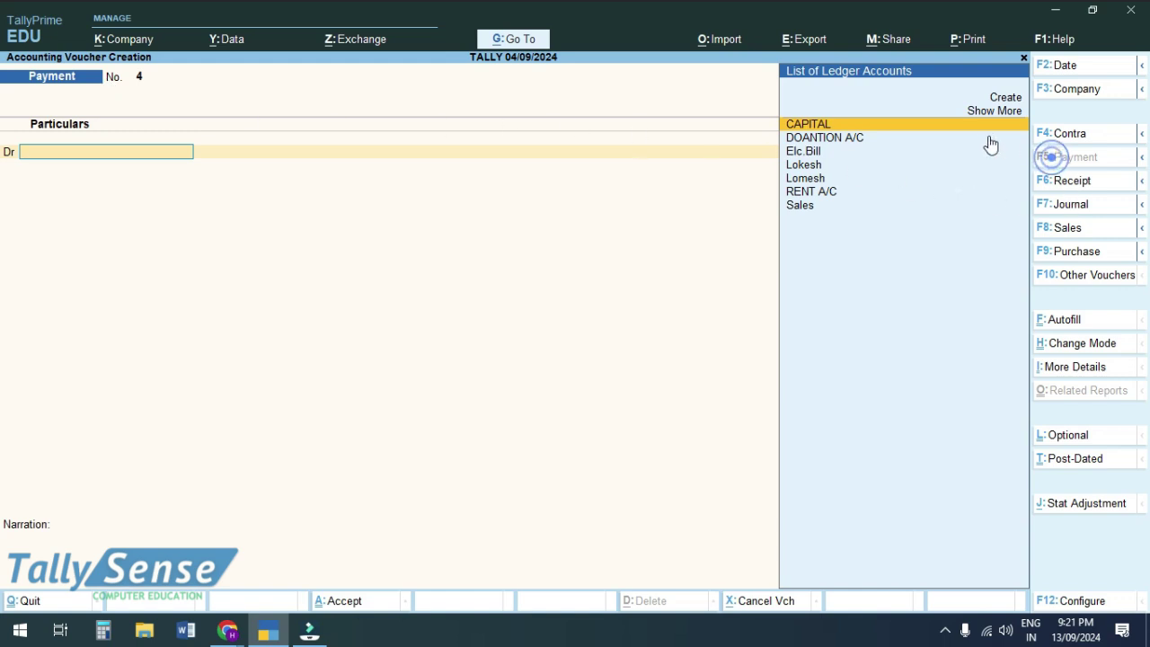
- Debit the Elc.Bill ledger with 3,240 in the payment voucher
key("Down")
key("Down")
key("Down")
key("Up")
key("Return")
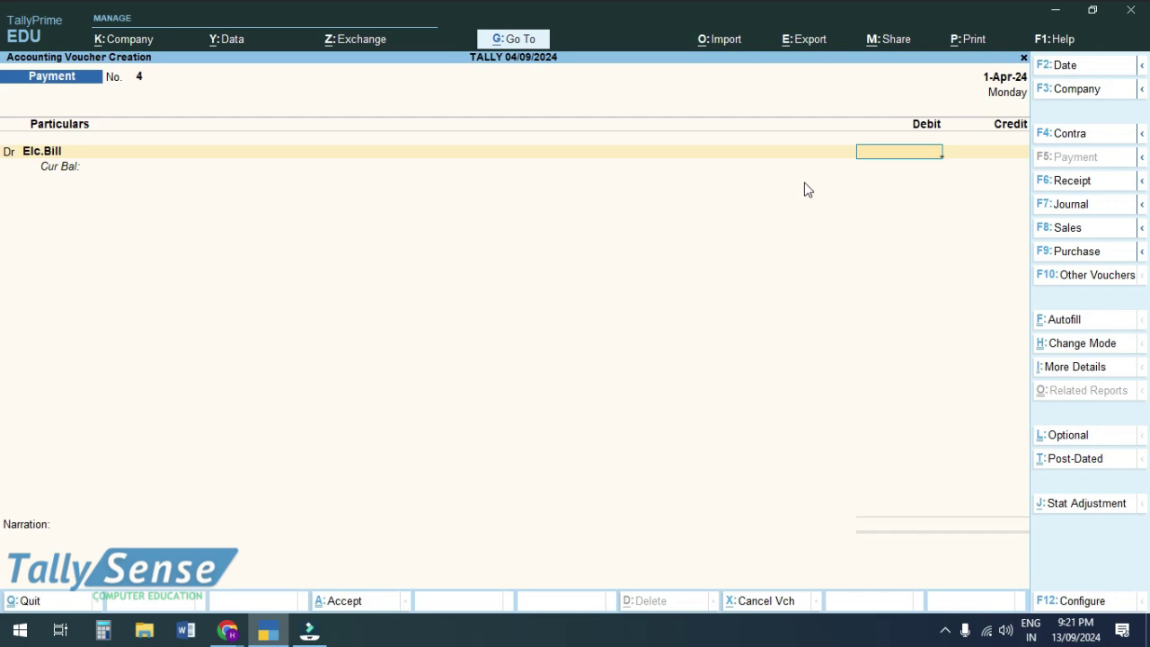
type("3,2")
type("40")
key("Return")
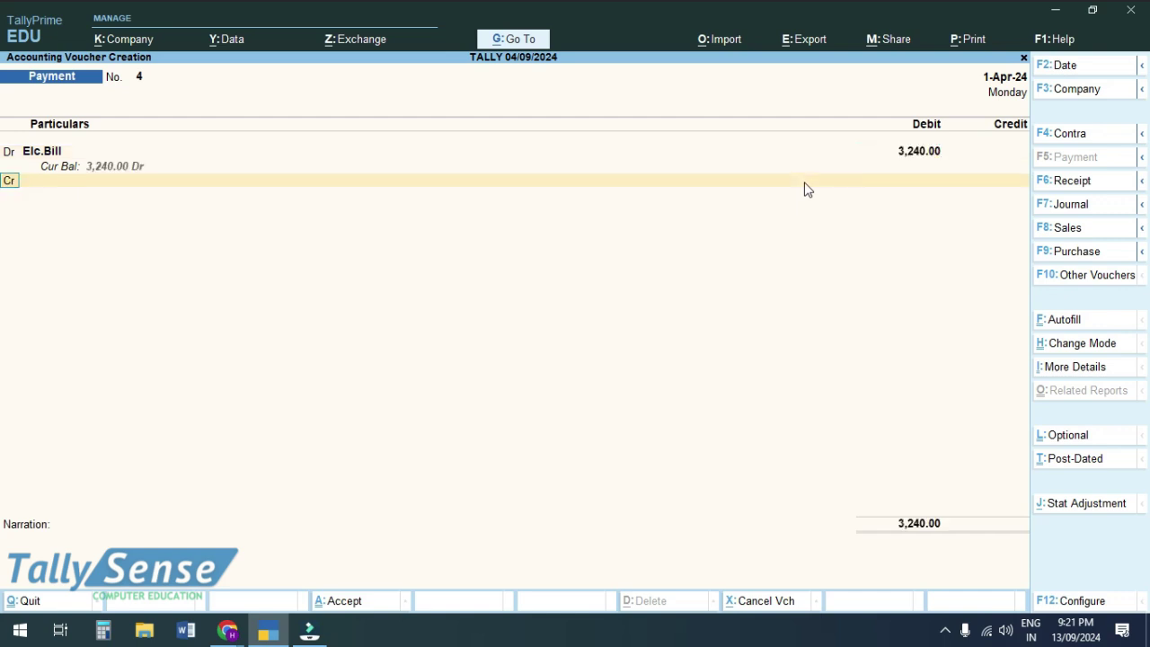
- Credit the Cash ledger with 3,240 and move on to the voucher's narration
key("Return")
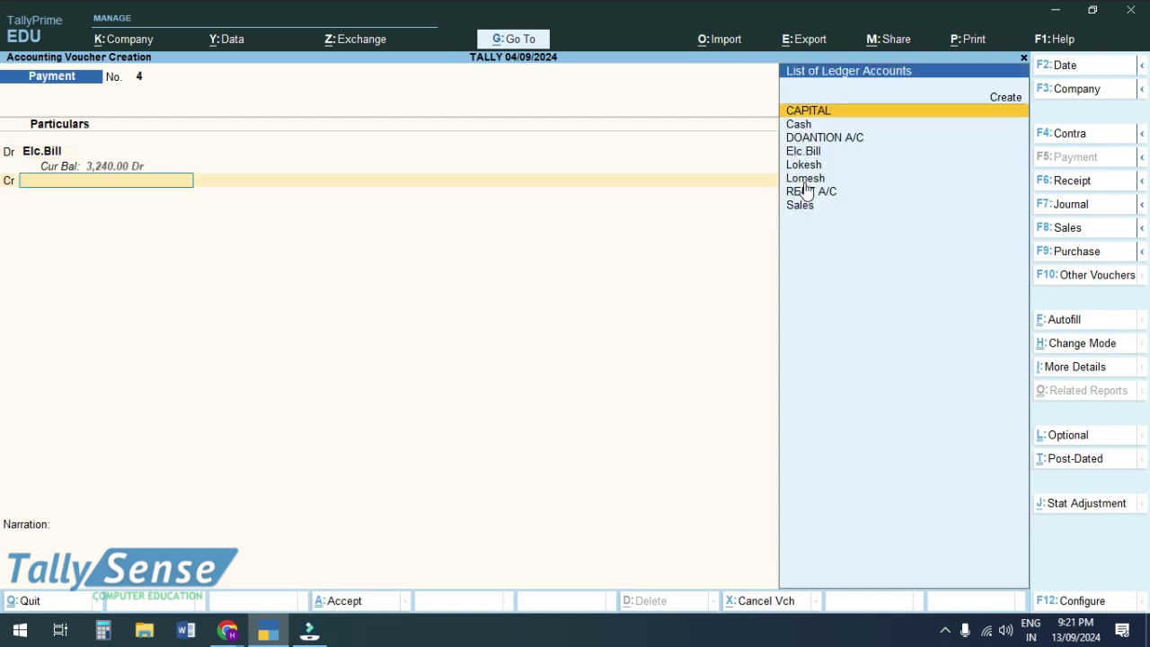
key("Down")
key("Return")
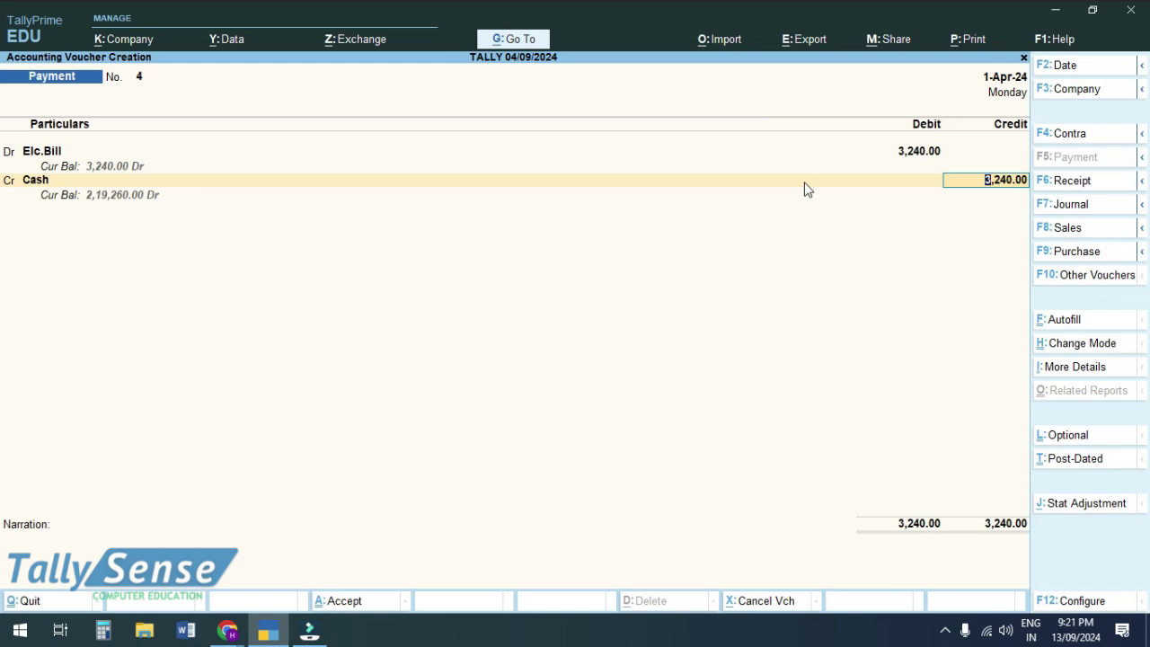
key("Return")
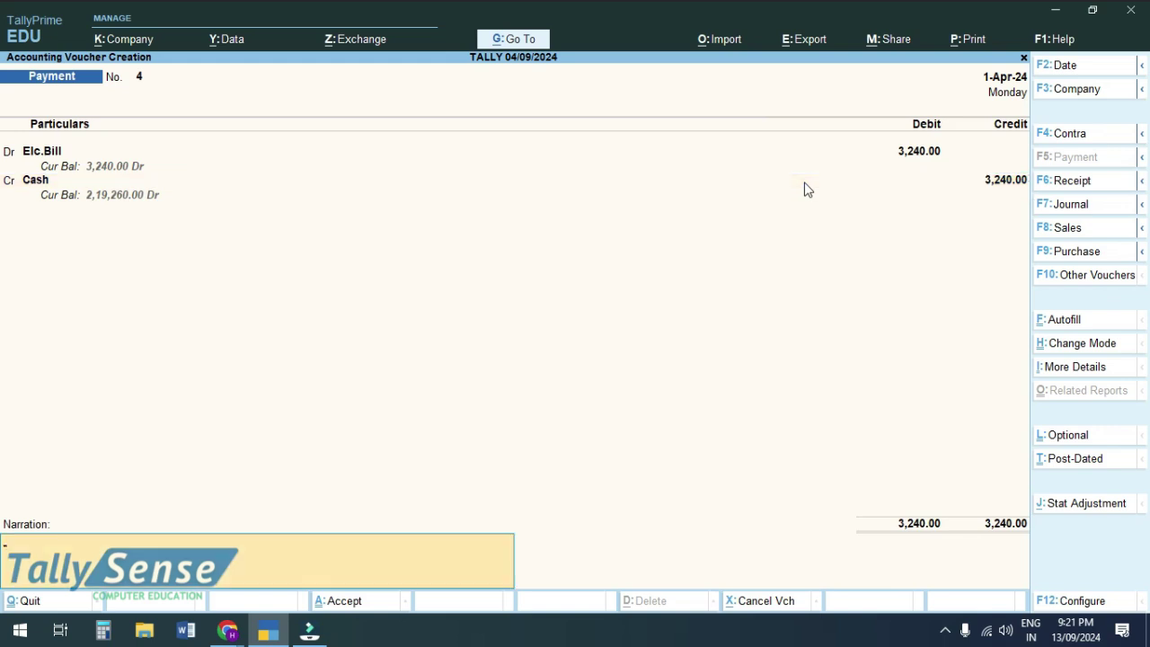
- Save the payment voucher without a narration and return to the Gateway of Tally
key("Return")
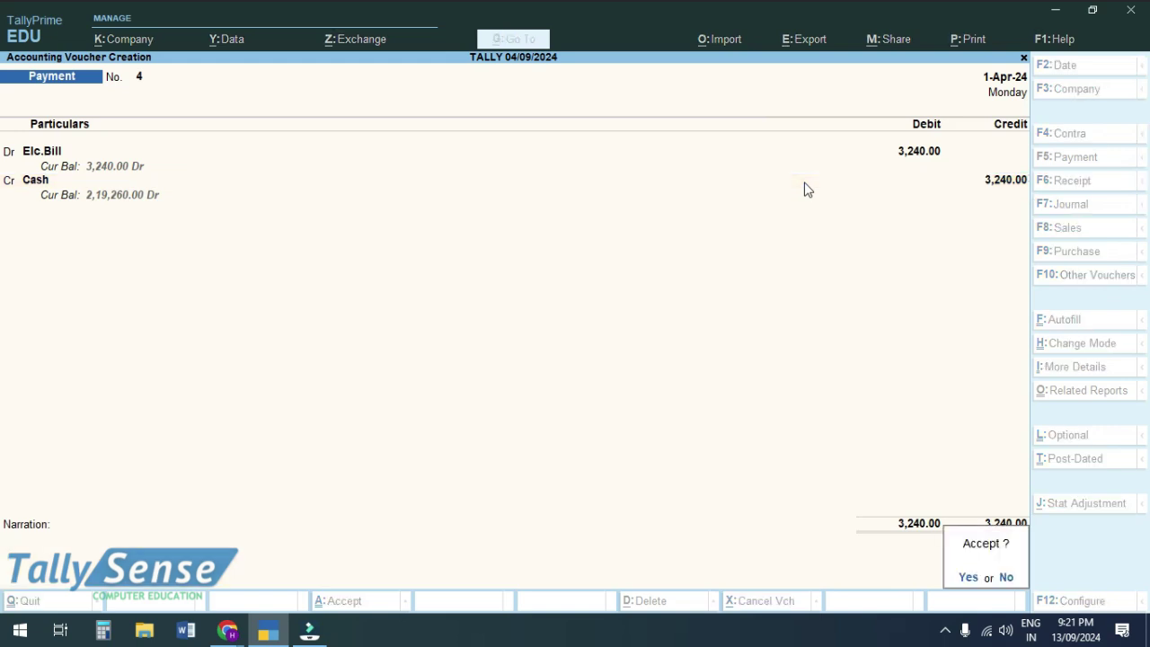
key("Return")
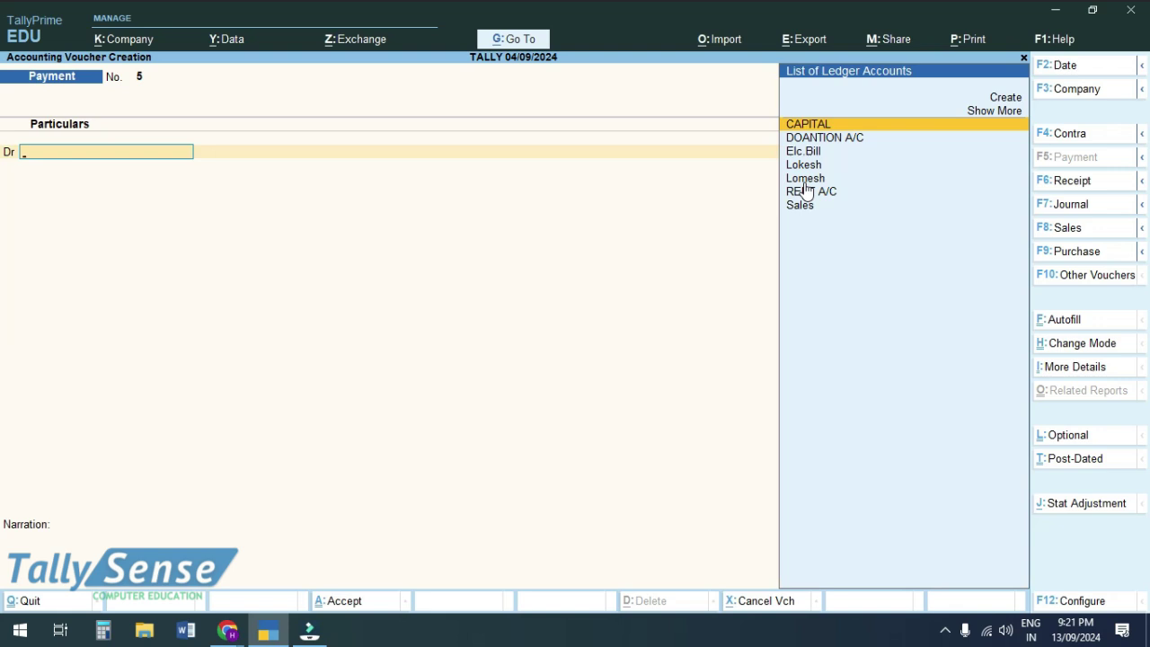
key("Escape")
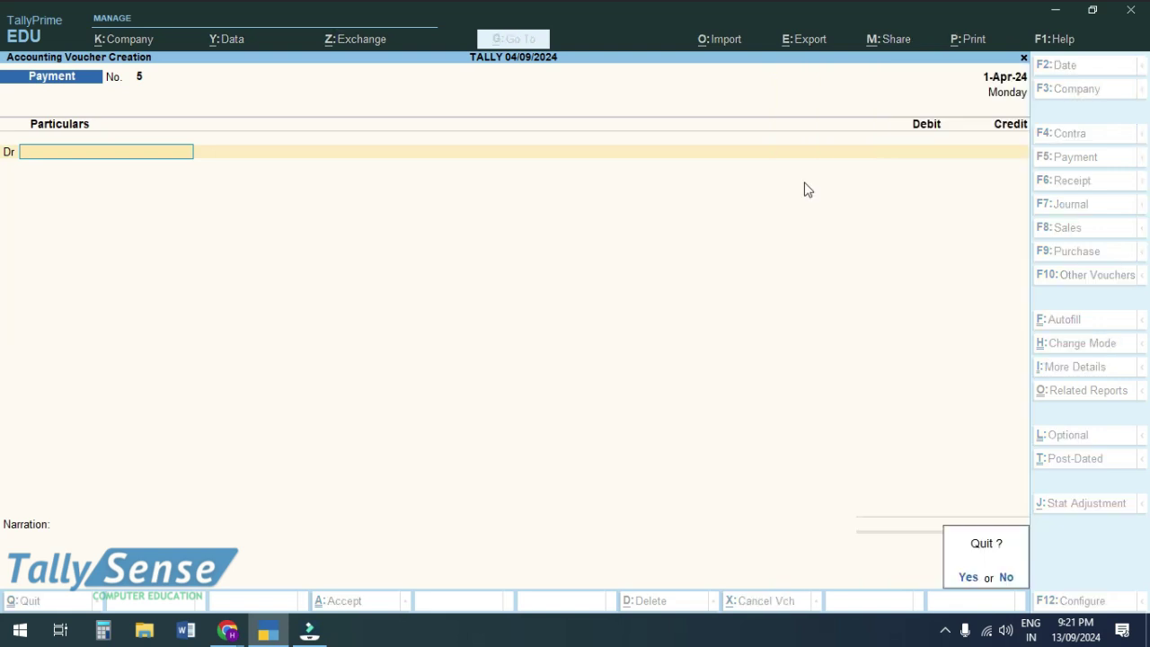
key("Return")
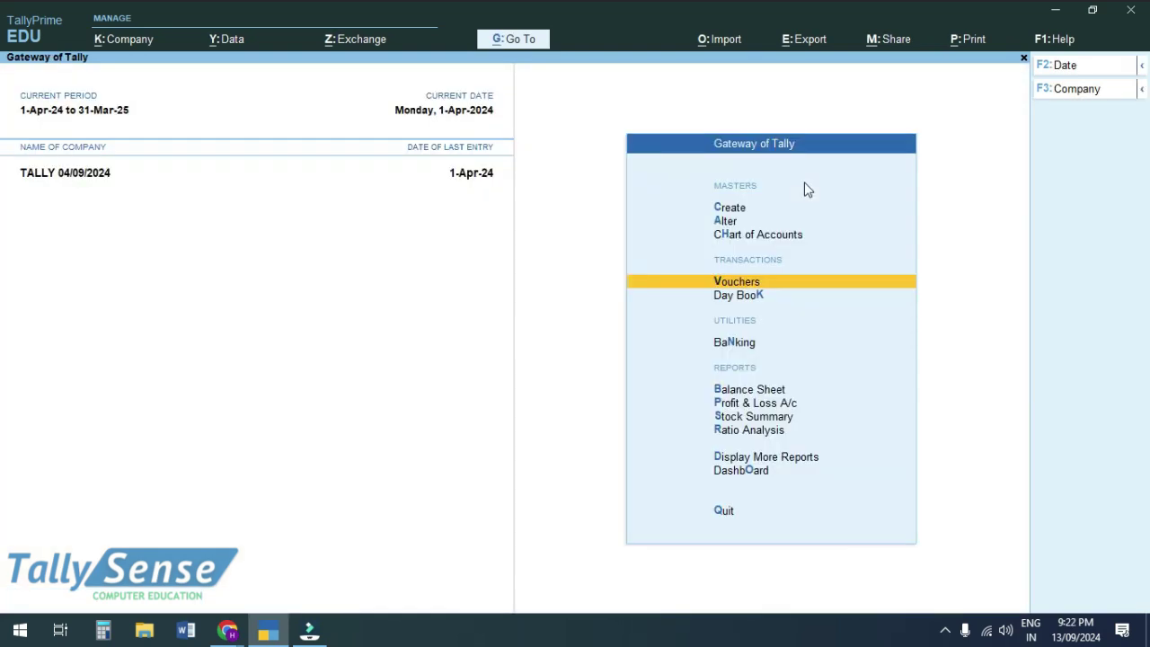
- Open the Profit & Loss A/c report and switch it to the detailed view
key("Down")
key("Down")
key("Down")
key("Down")
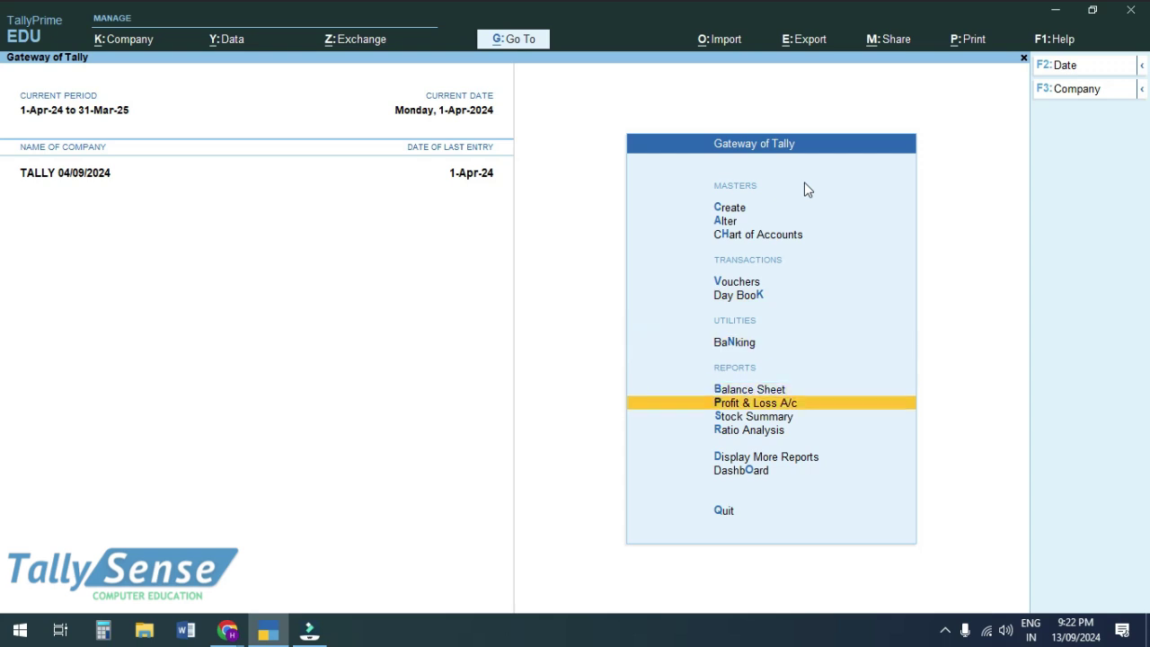
key("Return")
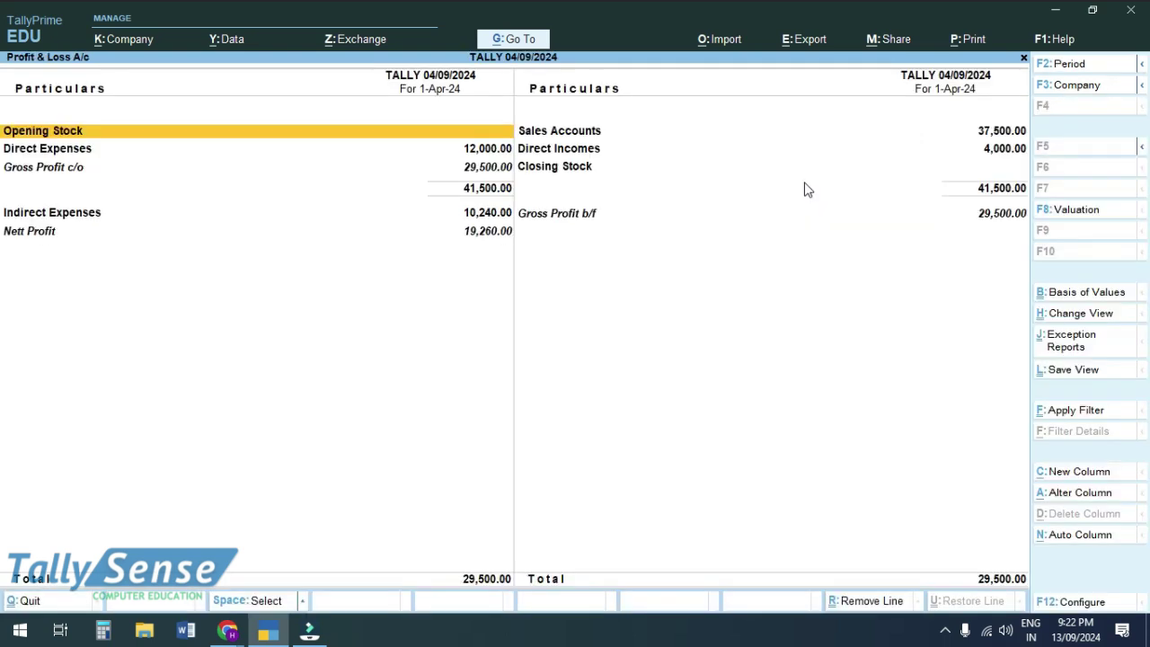
key("alt")
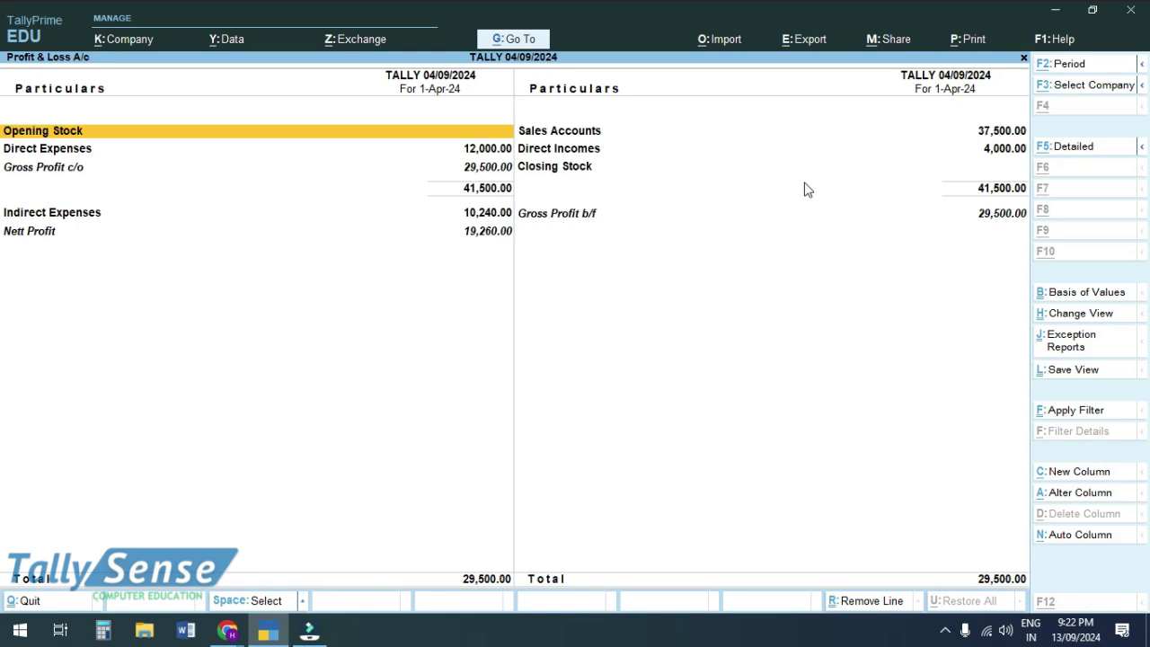
key("alt+F5")
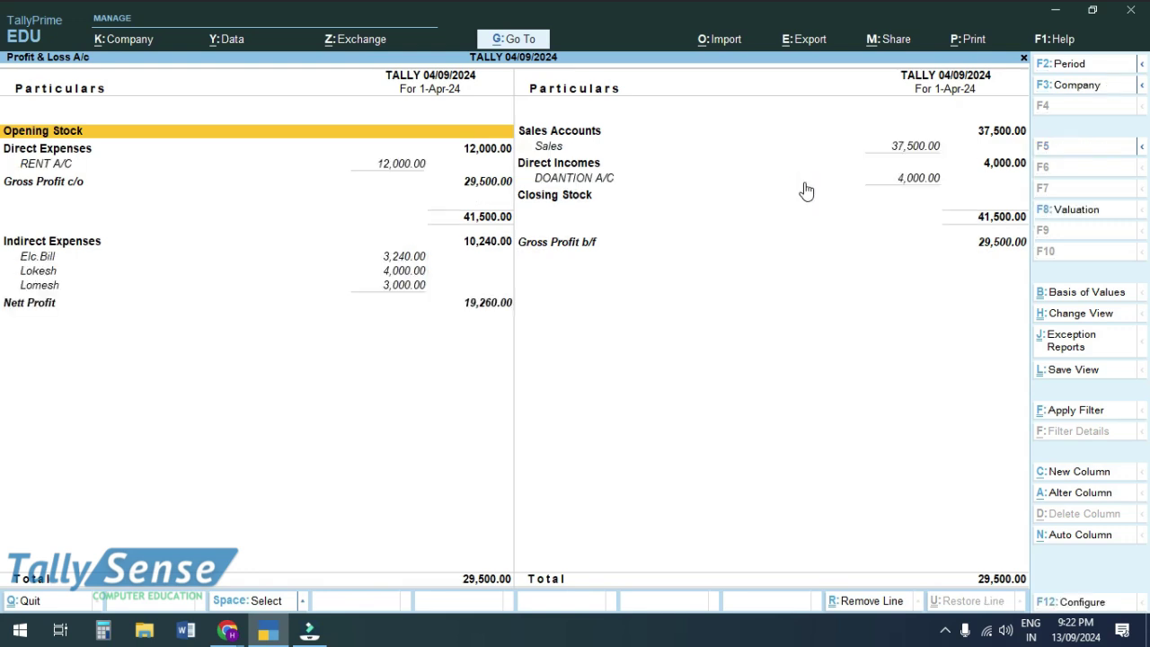
- Examine the Elc.Bill line under Indirect Expenses in the Profit & Loss A/c
key("Down")
key("Down")
key("Down")
key("Down")
key("Down")
key("Down")
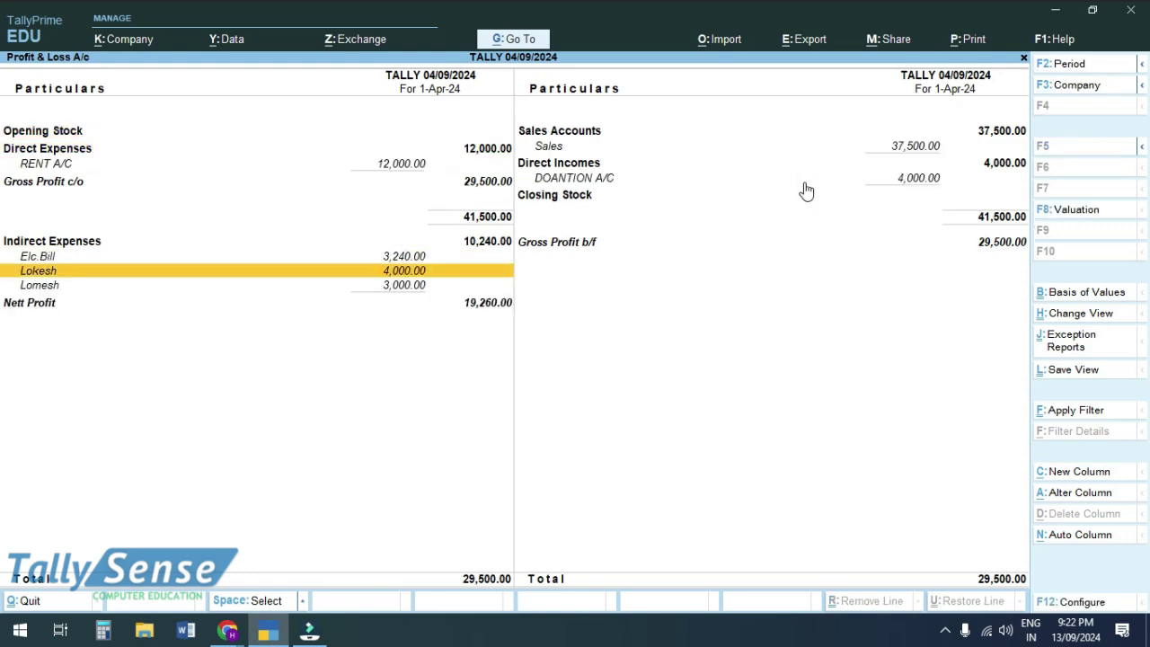
key("Up")
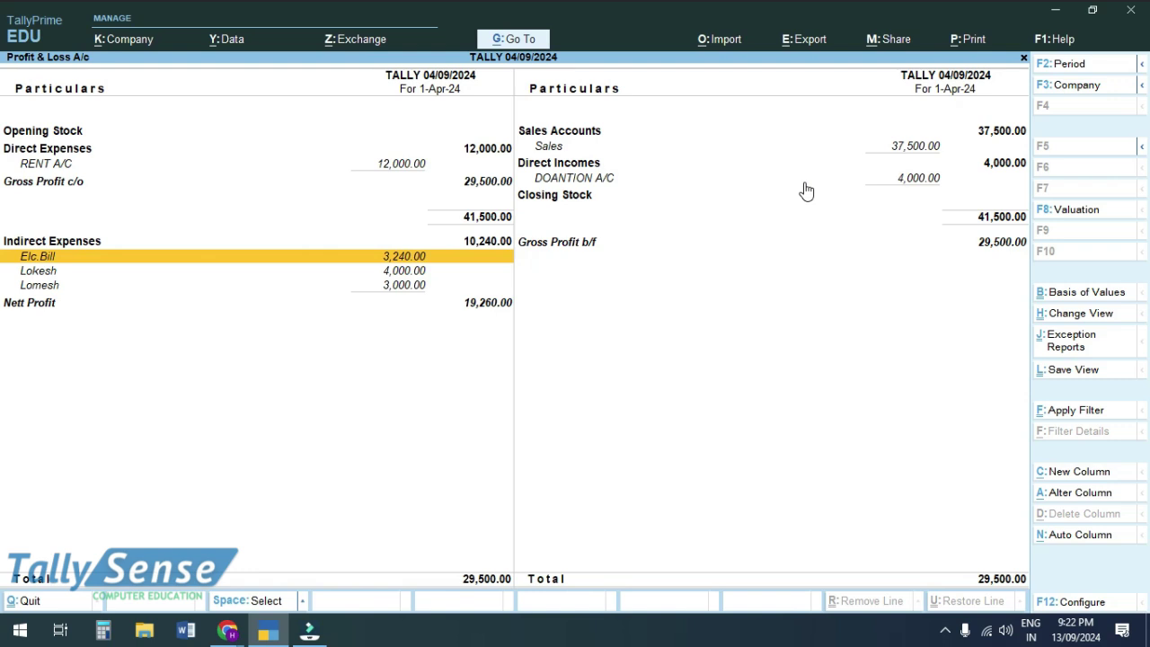
- Start a new report column for 1-Oct-24 to 1-Nov-24 with the Default stock valuation method
key("alt")
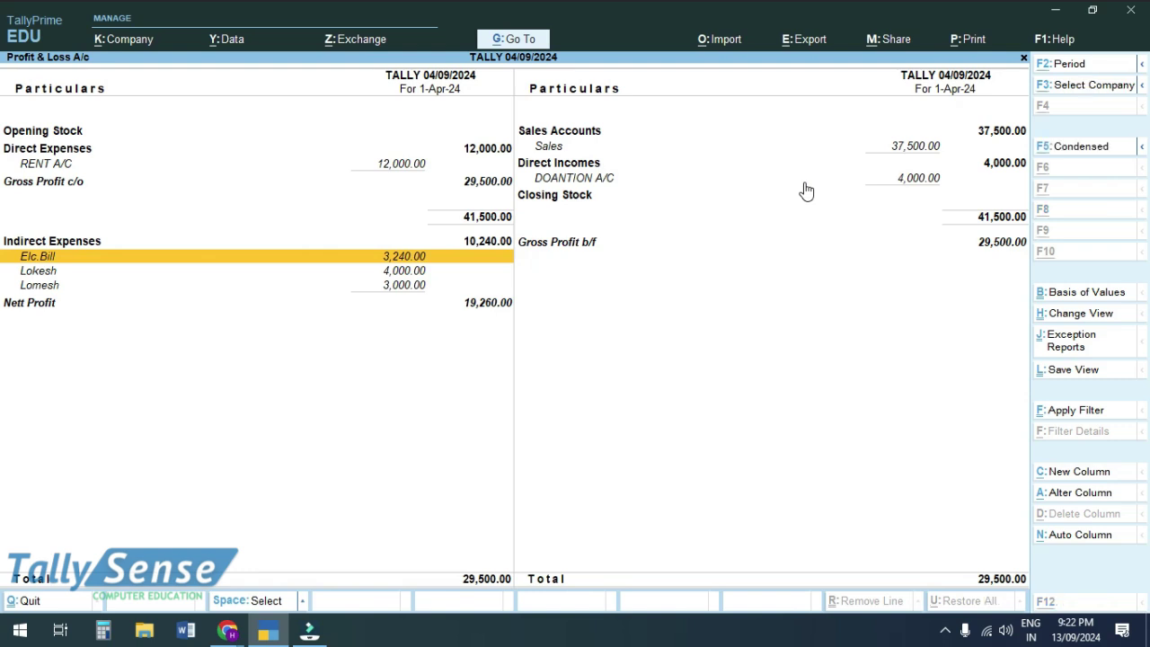
key("alt+c")
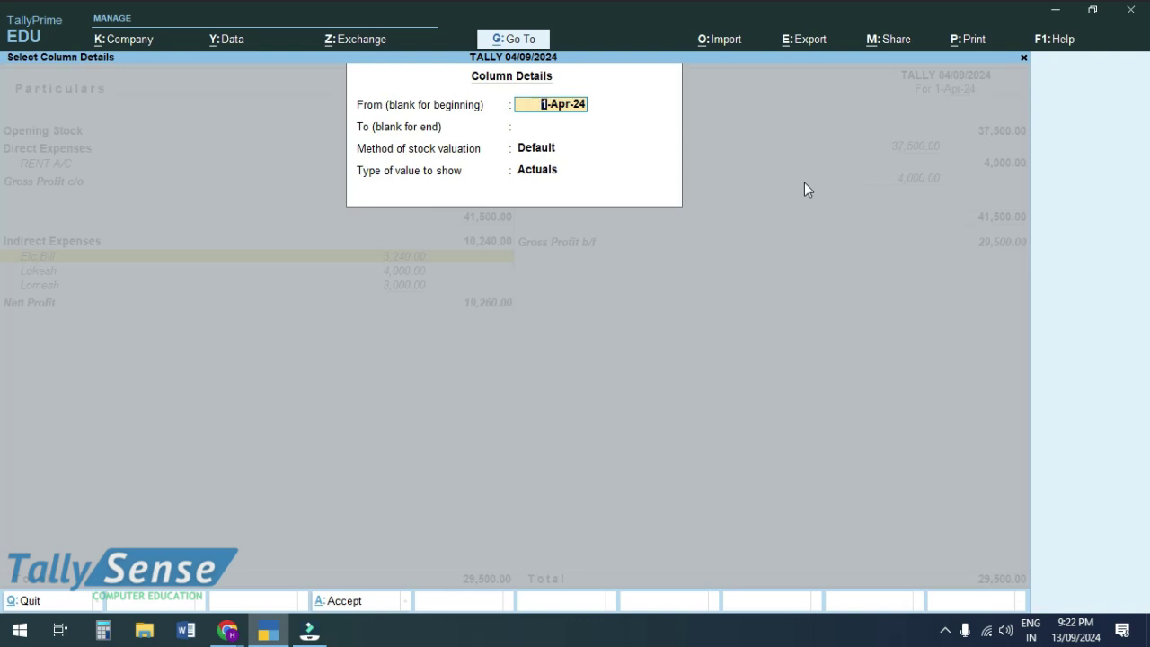
type("1-10")
key("Return")
type("1-11")
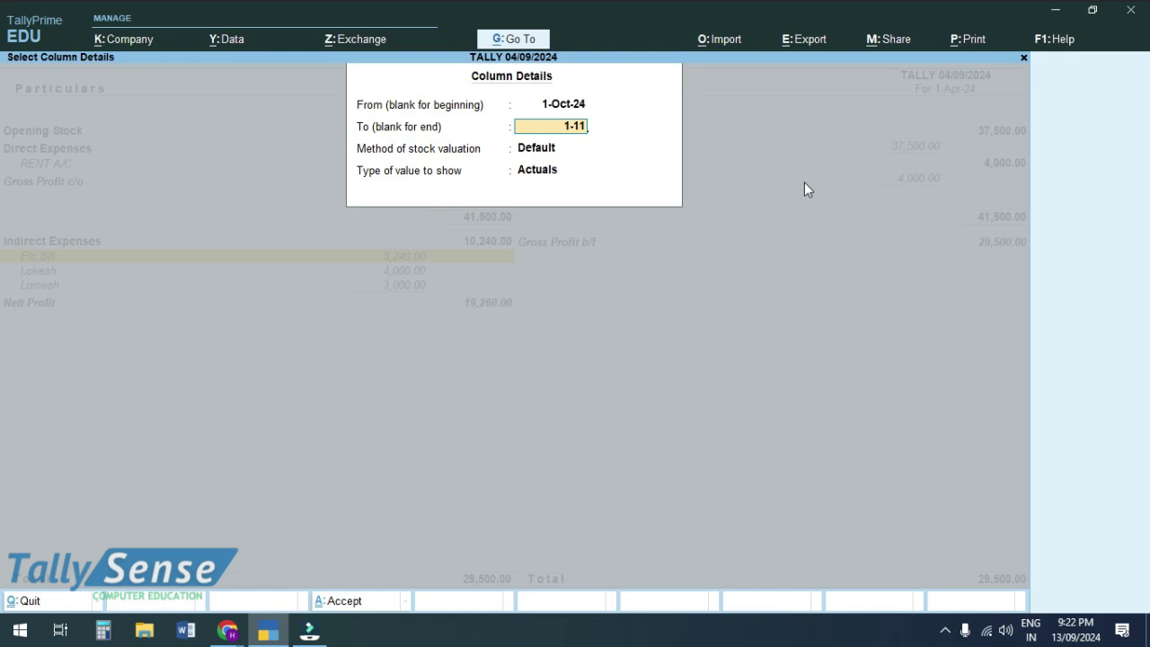
key("Return")
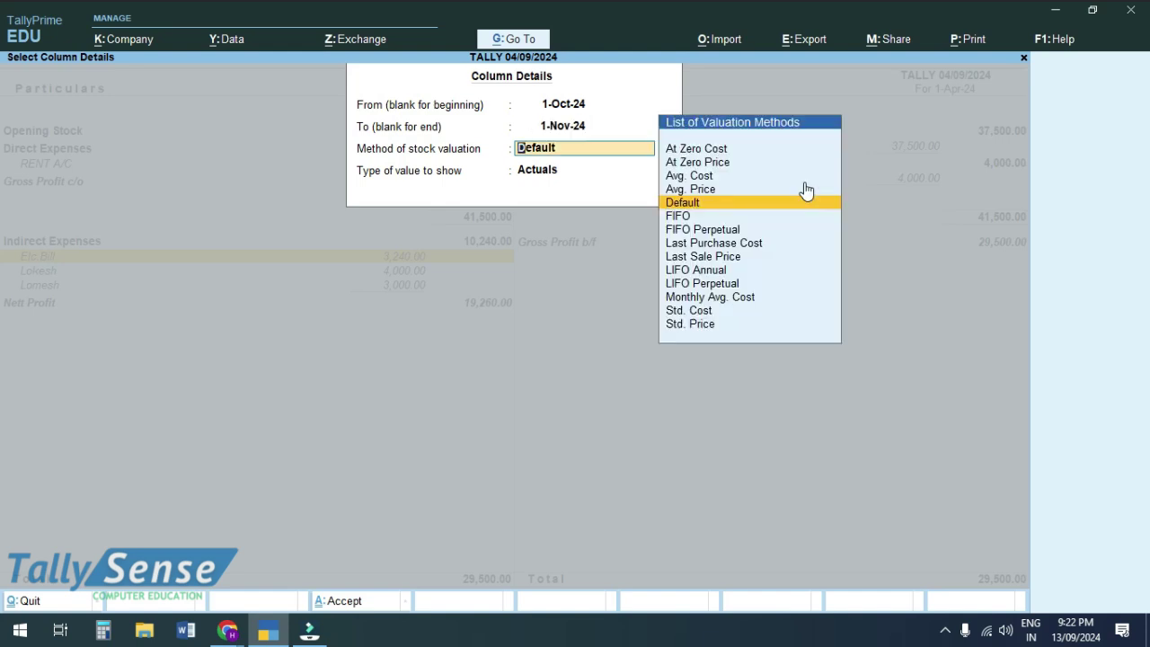
key("Return")
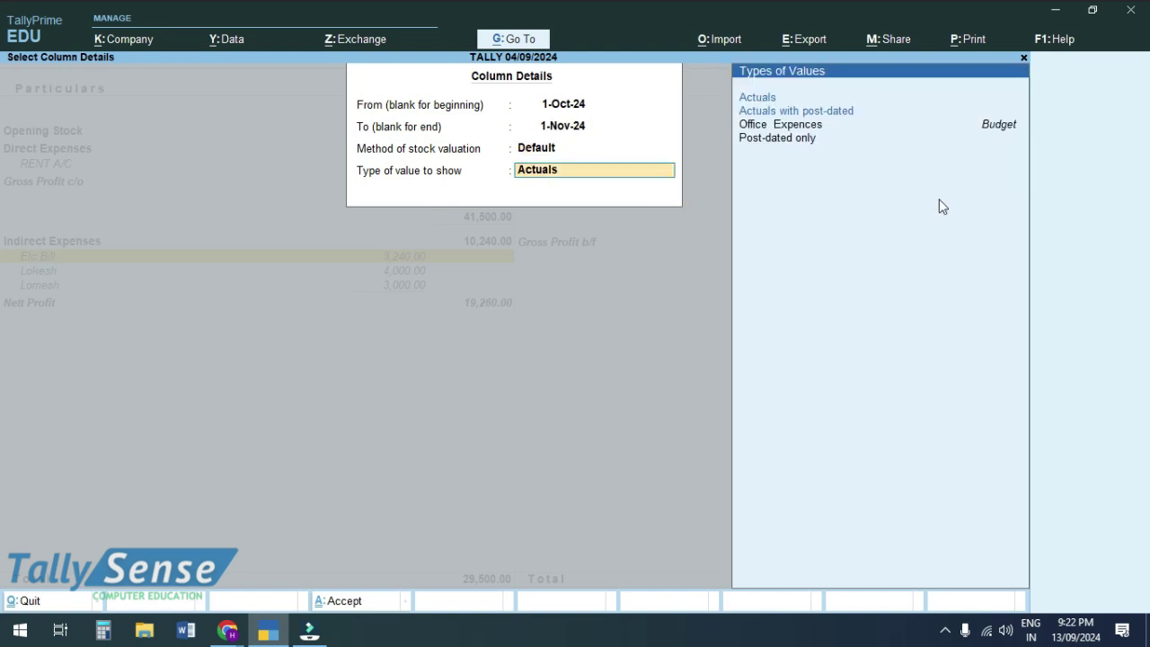
- Set the new column to show the Office Expences budget without variance and add it to the report
key("Down")
key("Down")
key("Down")
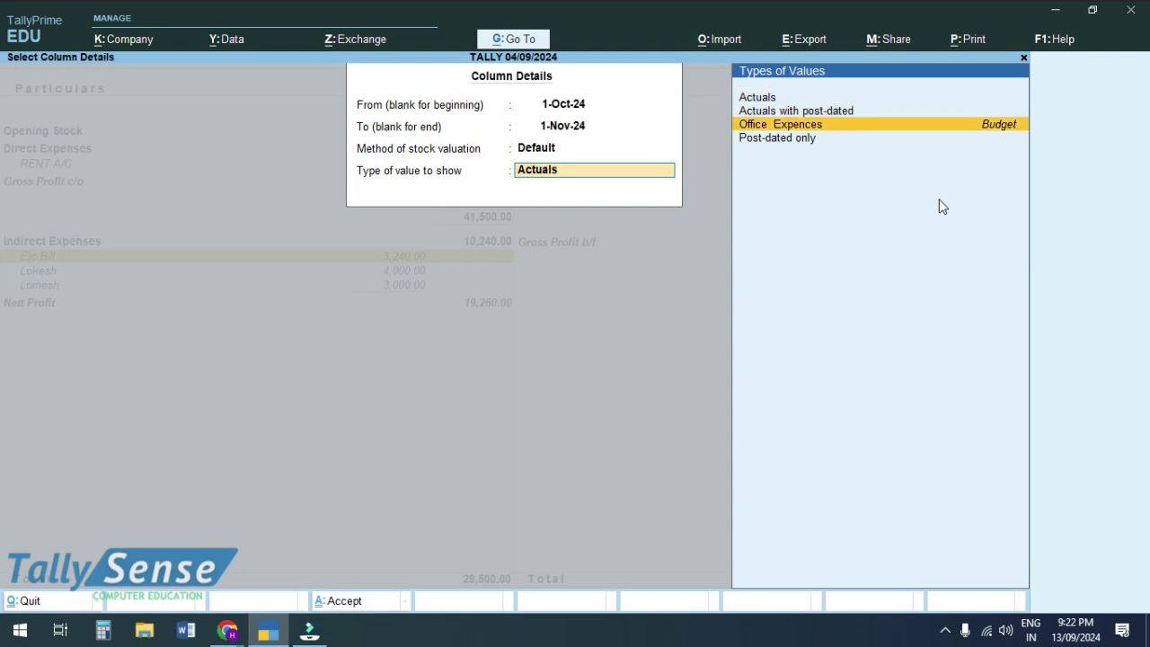
key("Return")
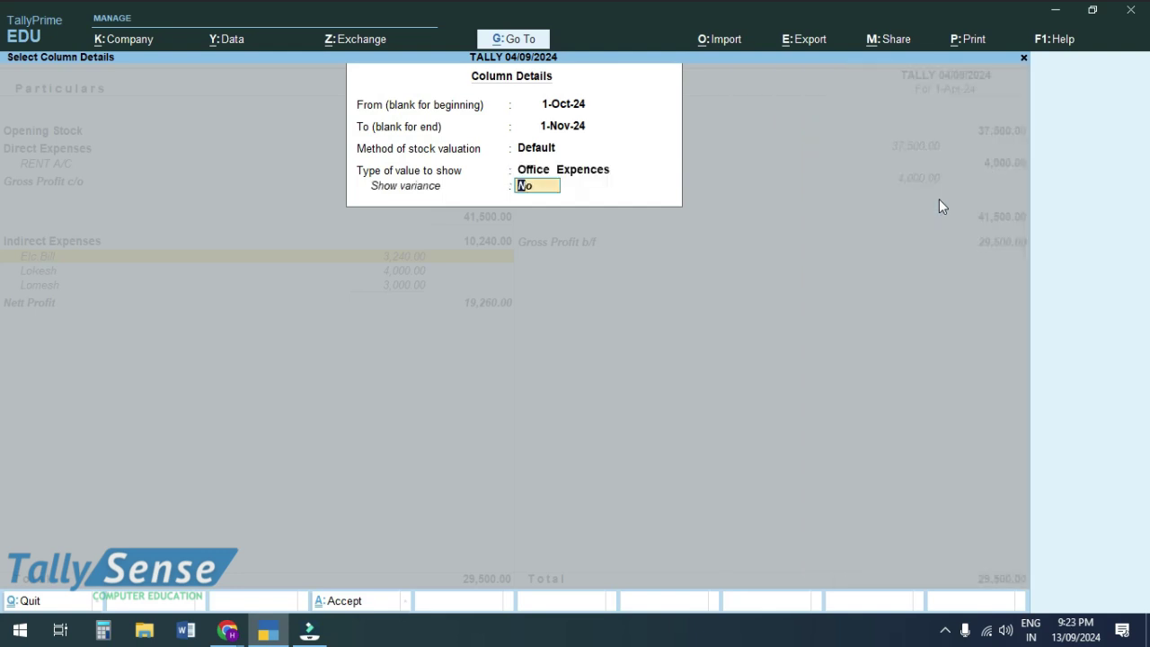
key("Return")
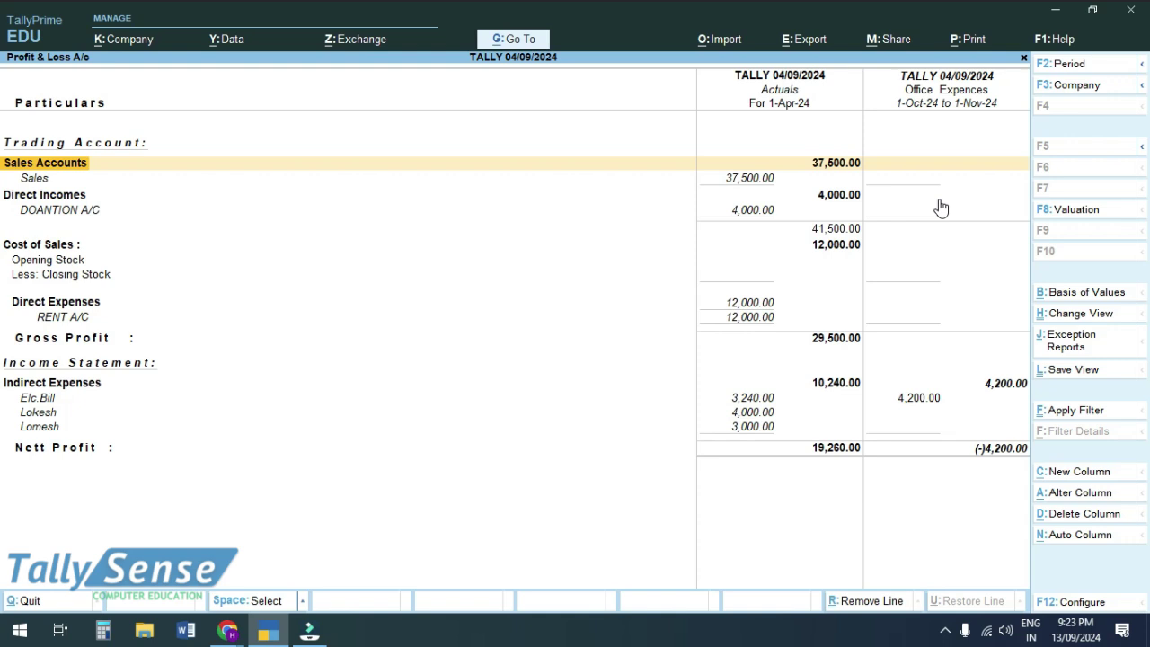
- Compare the Elc.Bill actual and Office Expences budget amounts under Indirect Expenses, and close the report
key("Down")
key("Down")
key("Down")
key("Down")
key("Down")
key("Down")
key("Down")
key("Down")
key("Down")
key("Down")
key("Down")
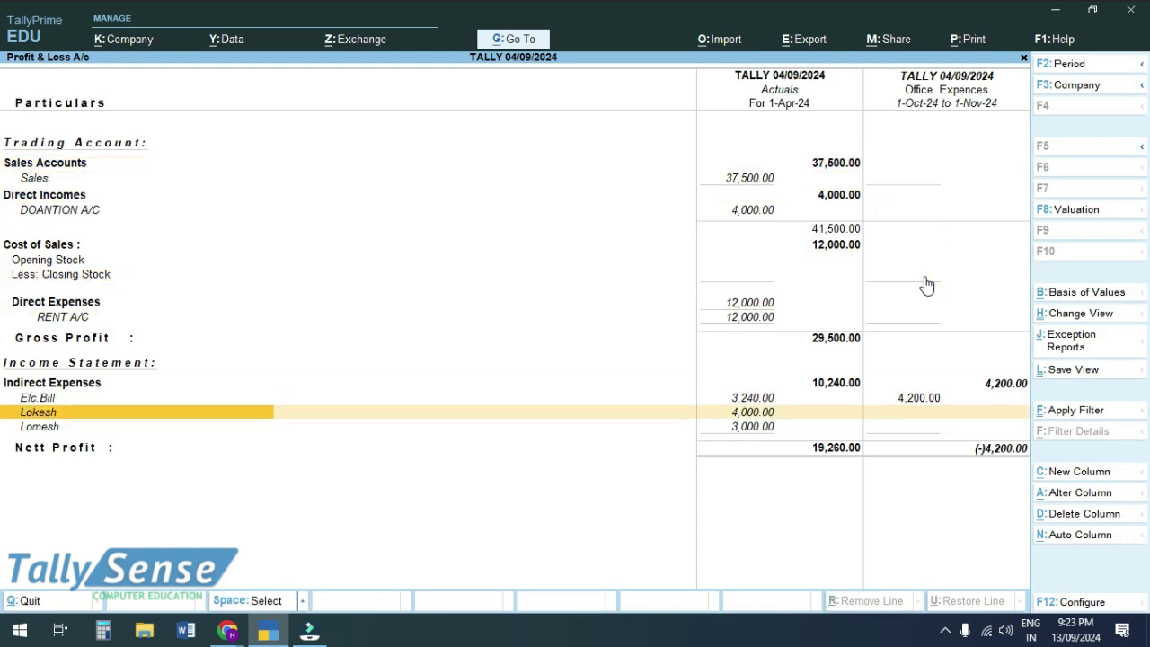
key("Up")
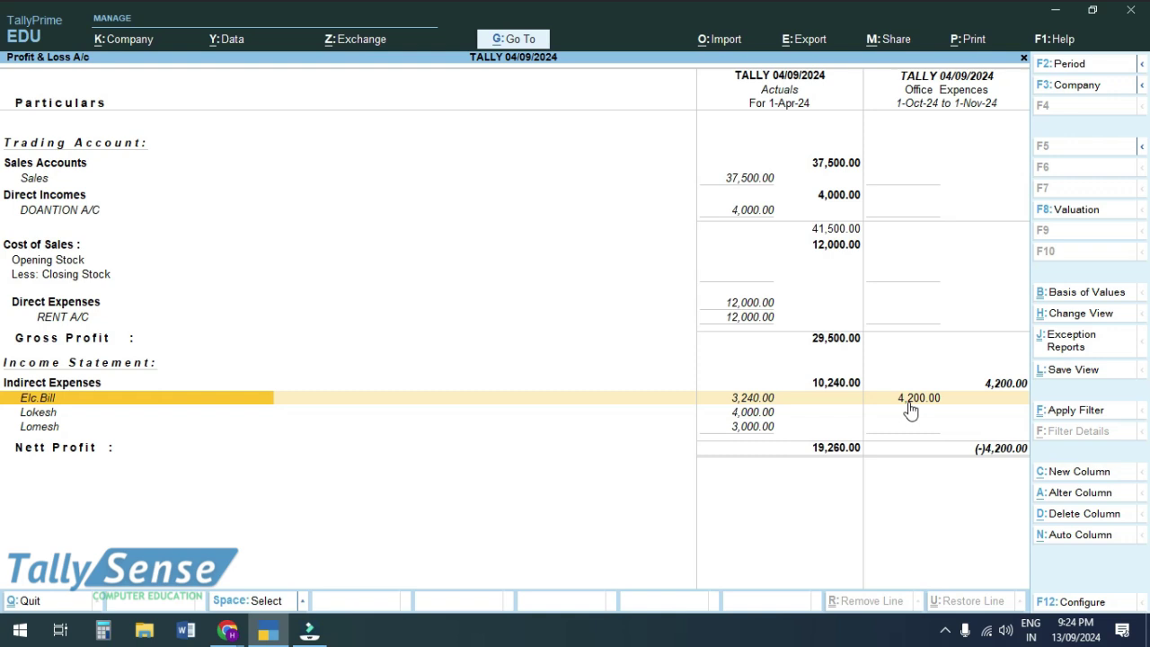
key("Escape")
key("Escape")
key("n")
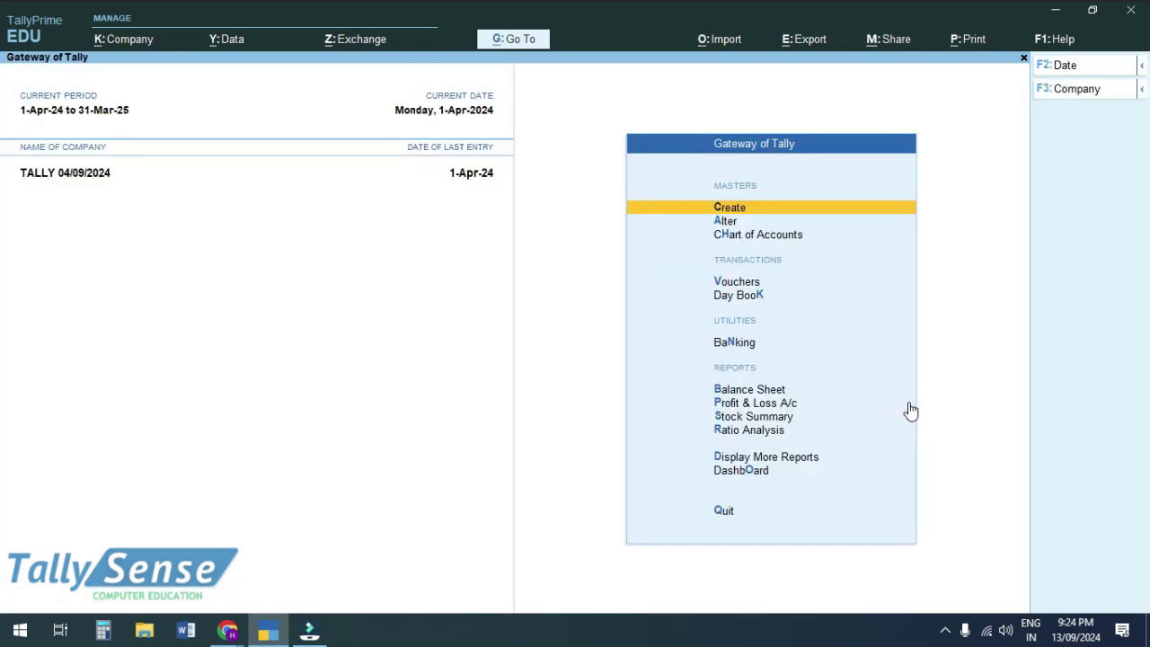
- Expand the list of masters to create and start a new Budget master
key("Return")
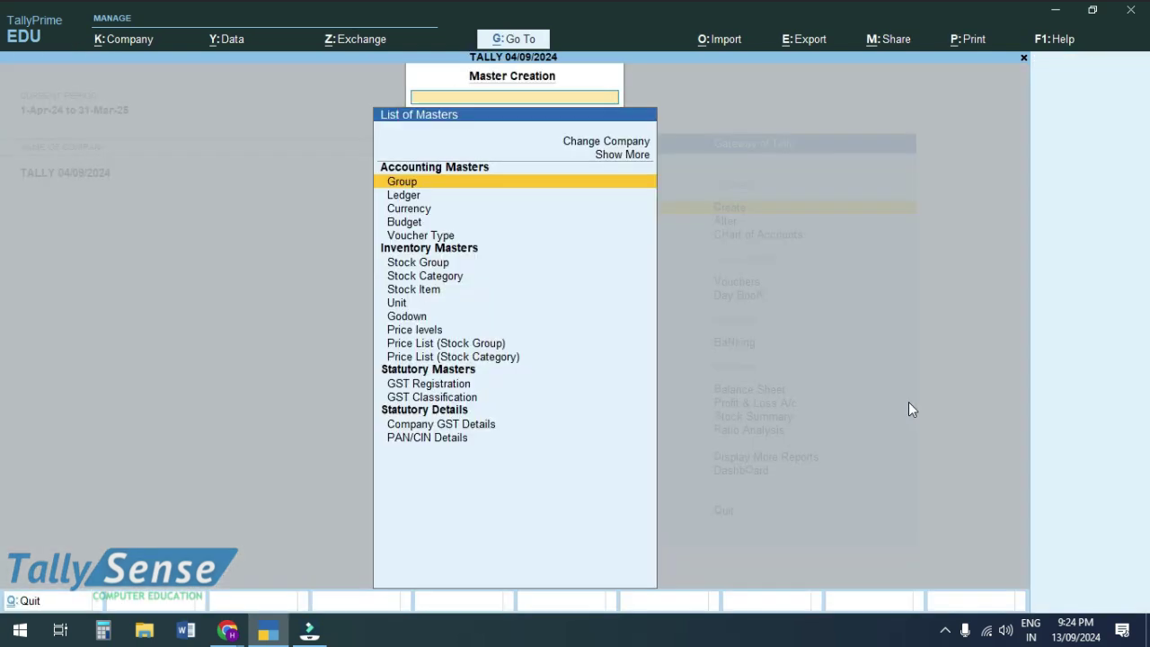
key("Down")
key("Up")
key("Up")
key("Up")
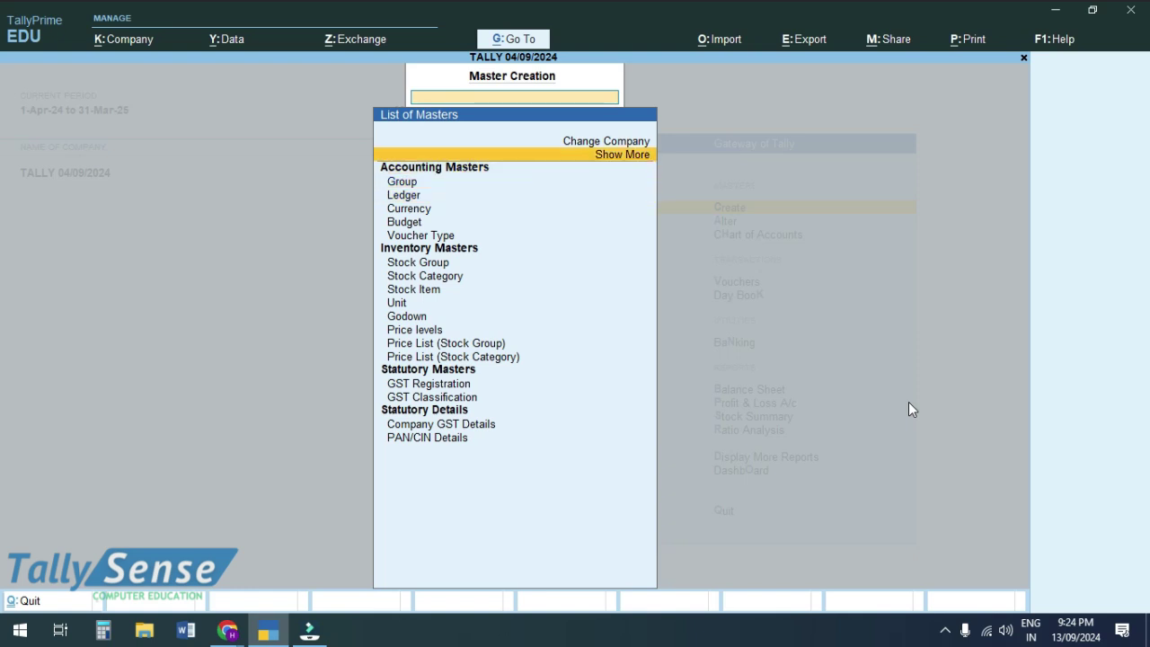
key("Return")
key("Down")
key("Down")
key("Down")
key("Down")
key("Down")
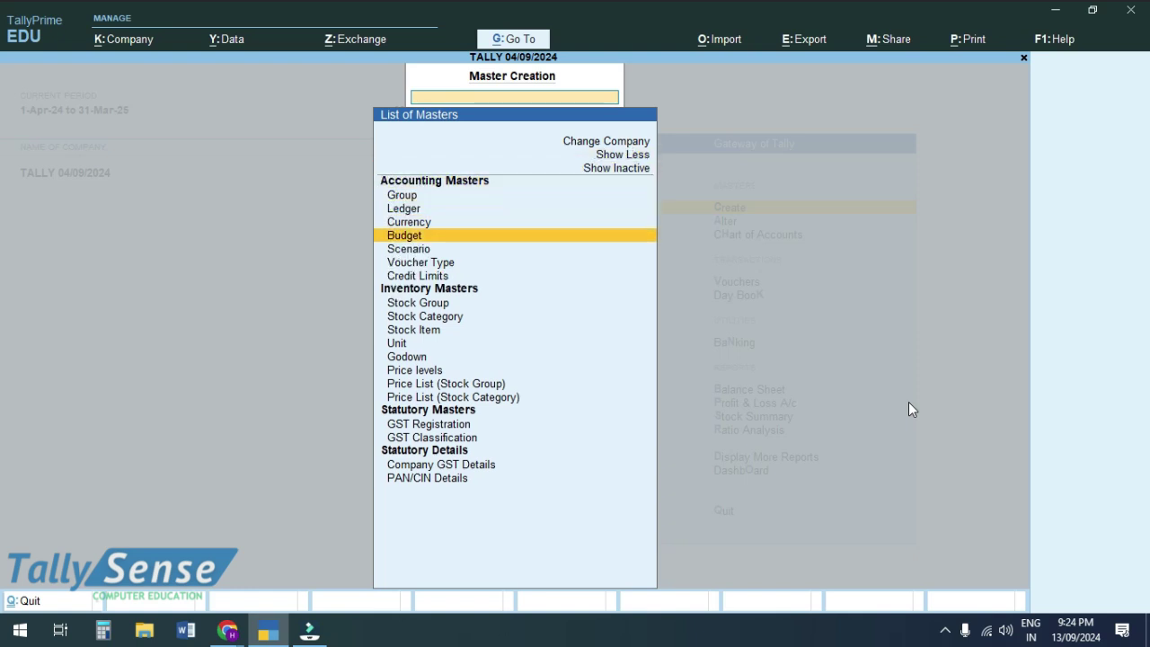
key("Return")
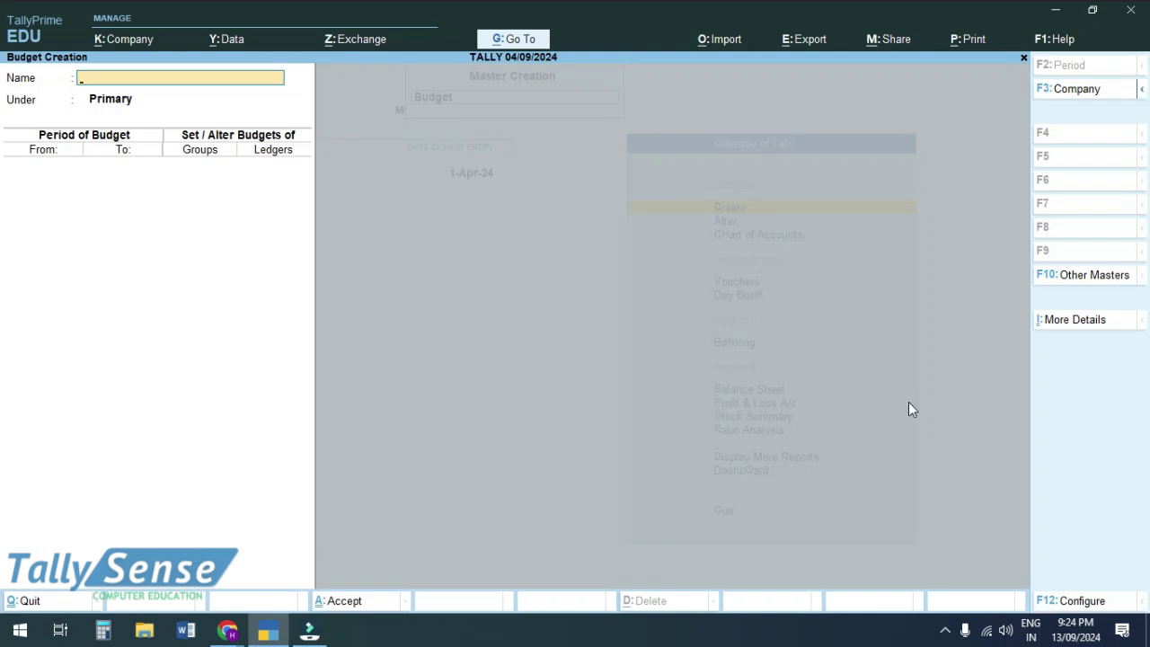
- Name the new budget Home Expences and place it under Primary
type("Home Expences")
key("Return")
key("Return")
key("BackSpace")
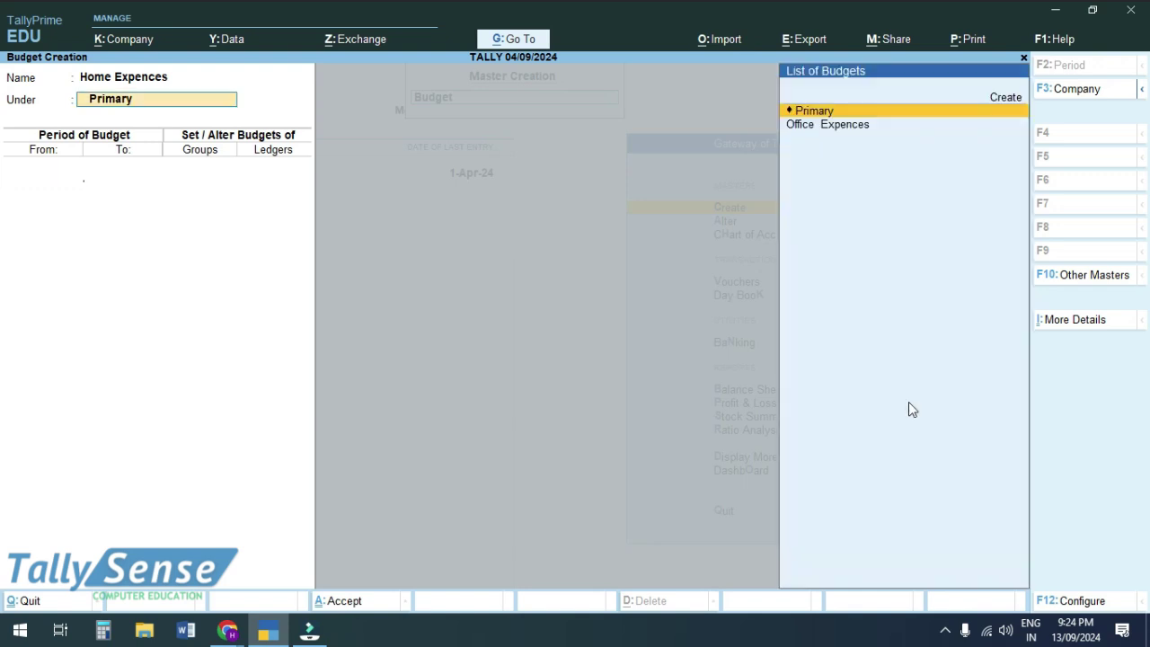
key("Return")
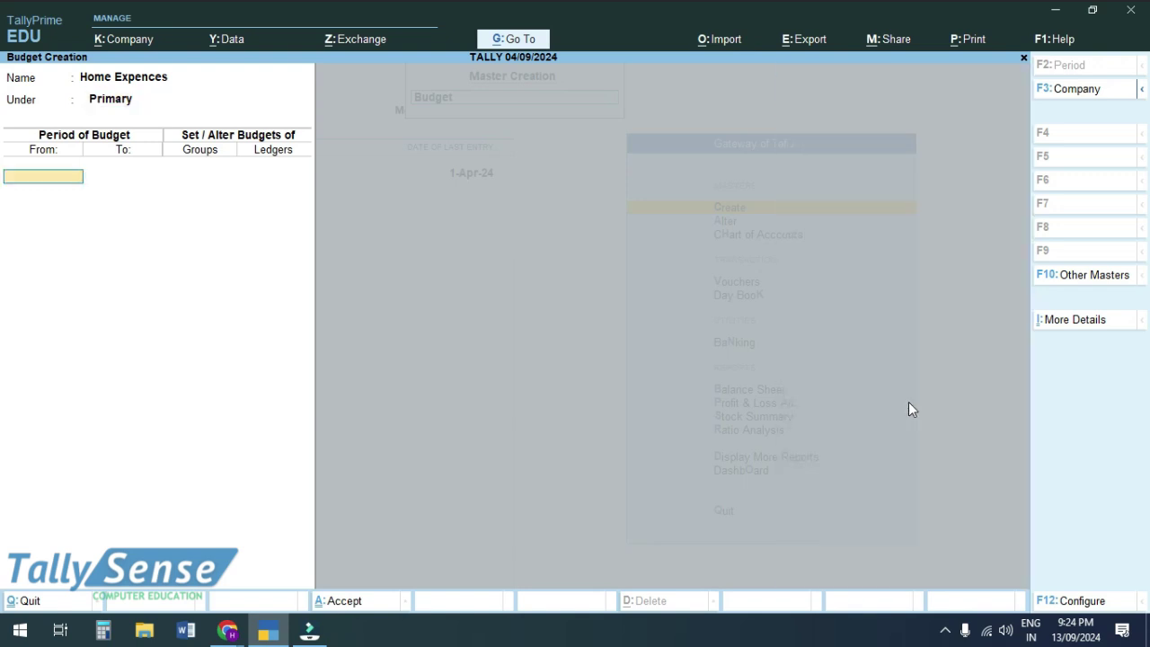
- Set the budget period to 1-Oct-24 through 1-Nov-24, skip group budgets and enable ledger budgets
type("1-10")
key("Return")
type("1-11")
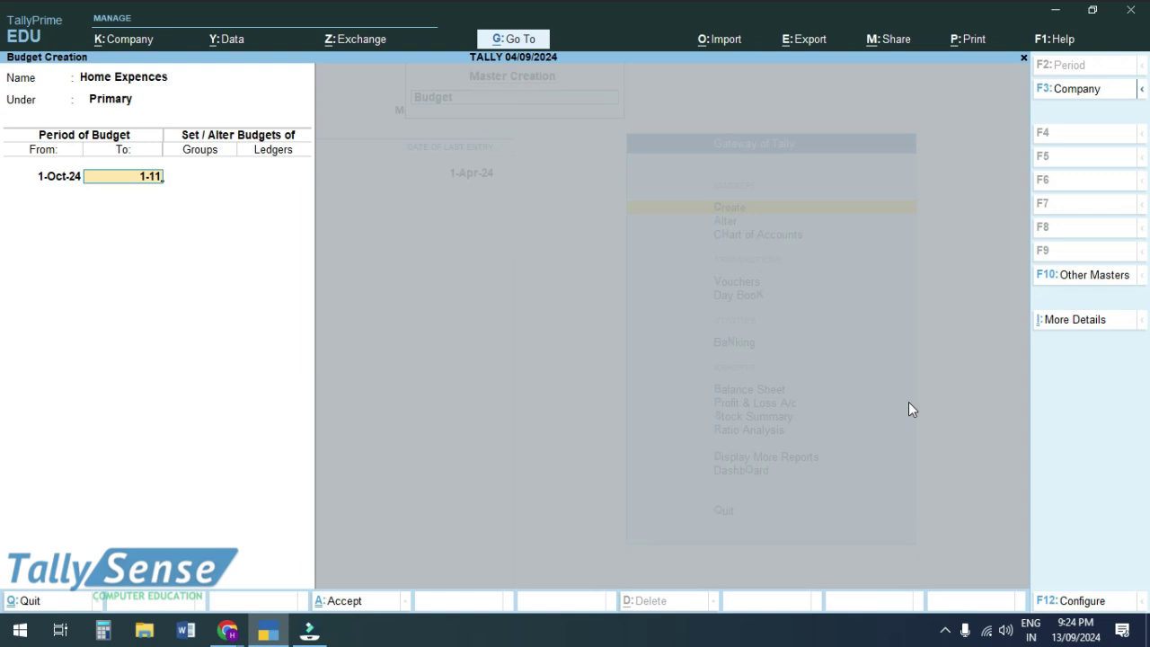
key("Return")
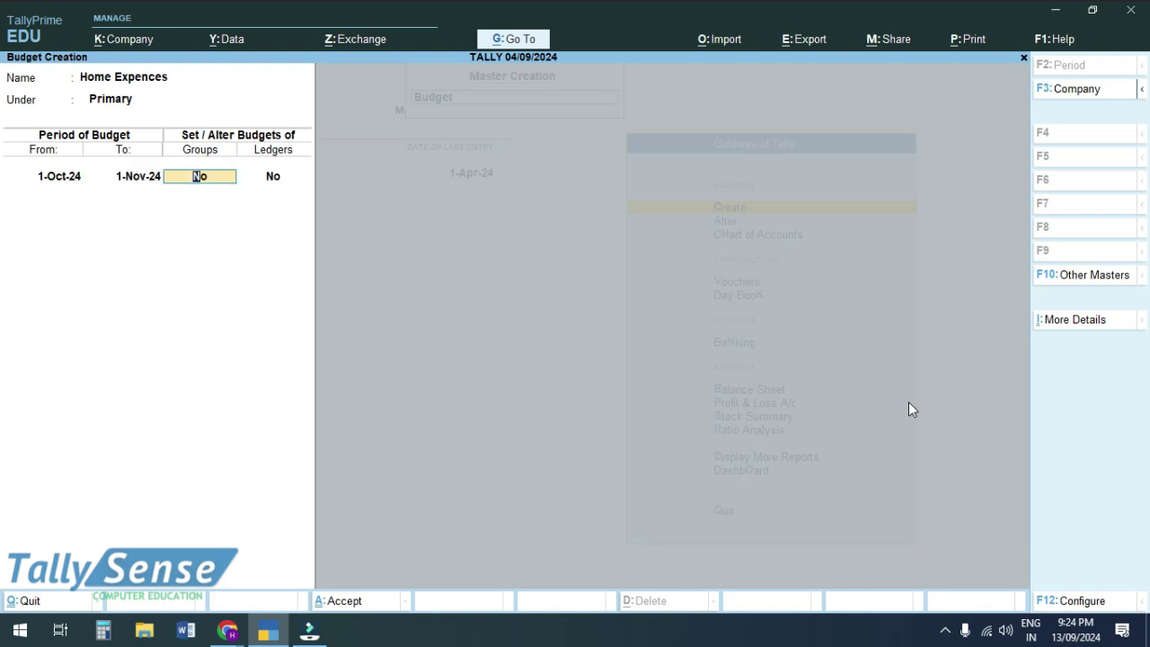
key("Return")
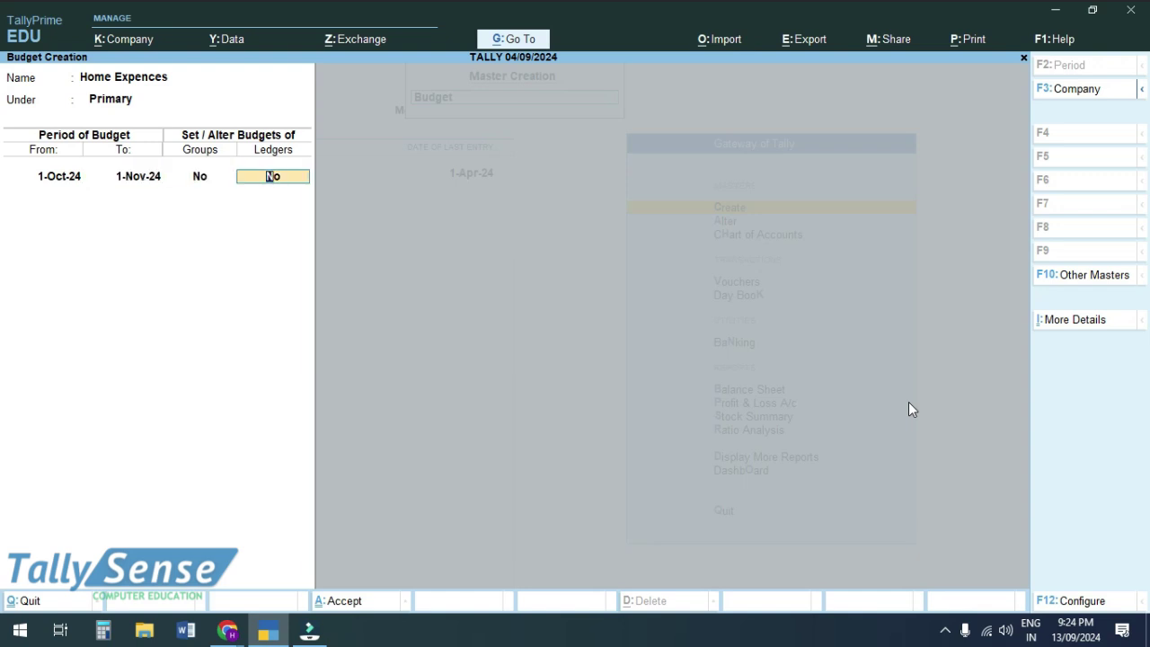
type("y")
key("Return")
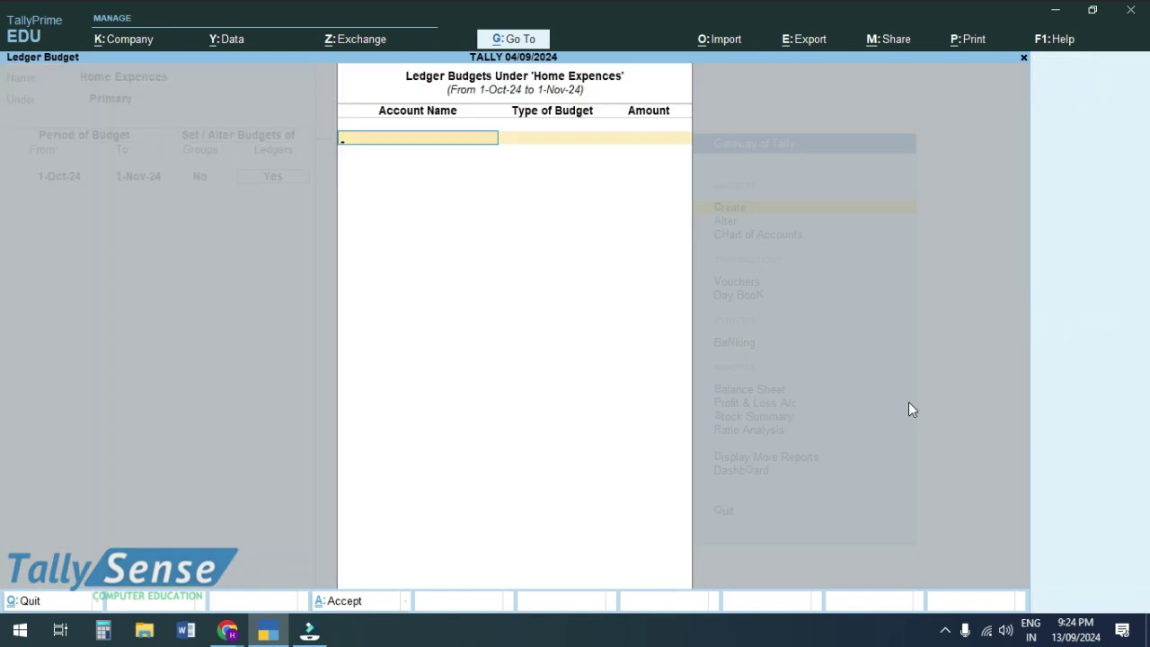
type("E")
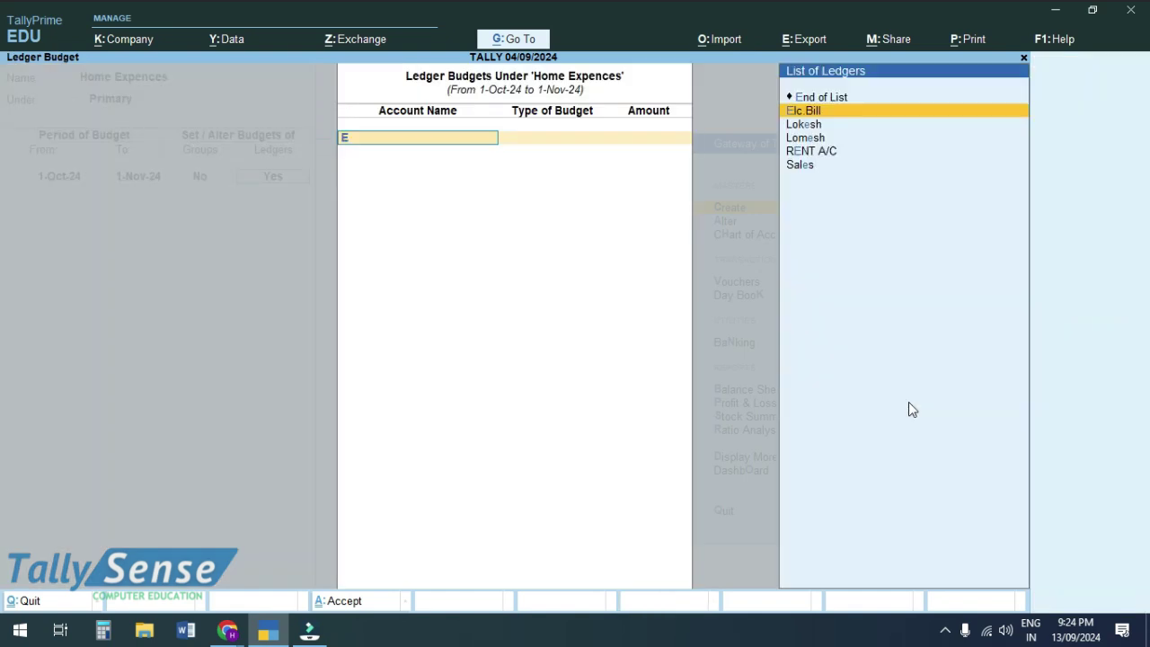
key("Return")
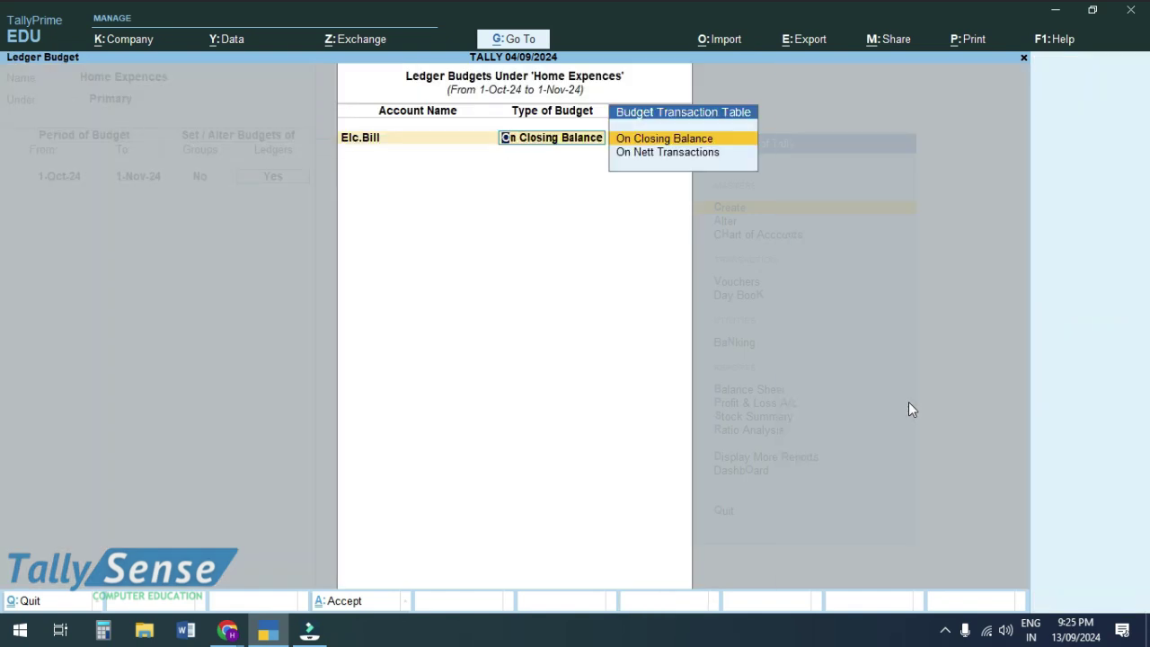
key("Return")
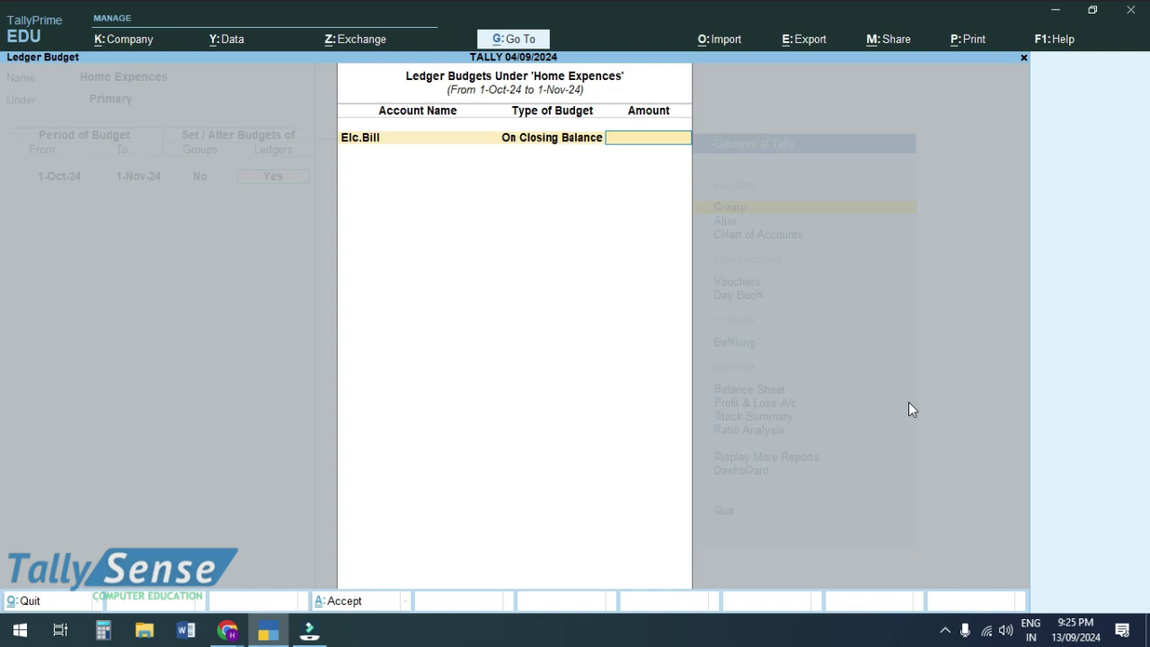
key("BackSpace")
key("BackSpace")
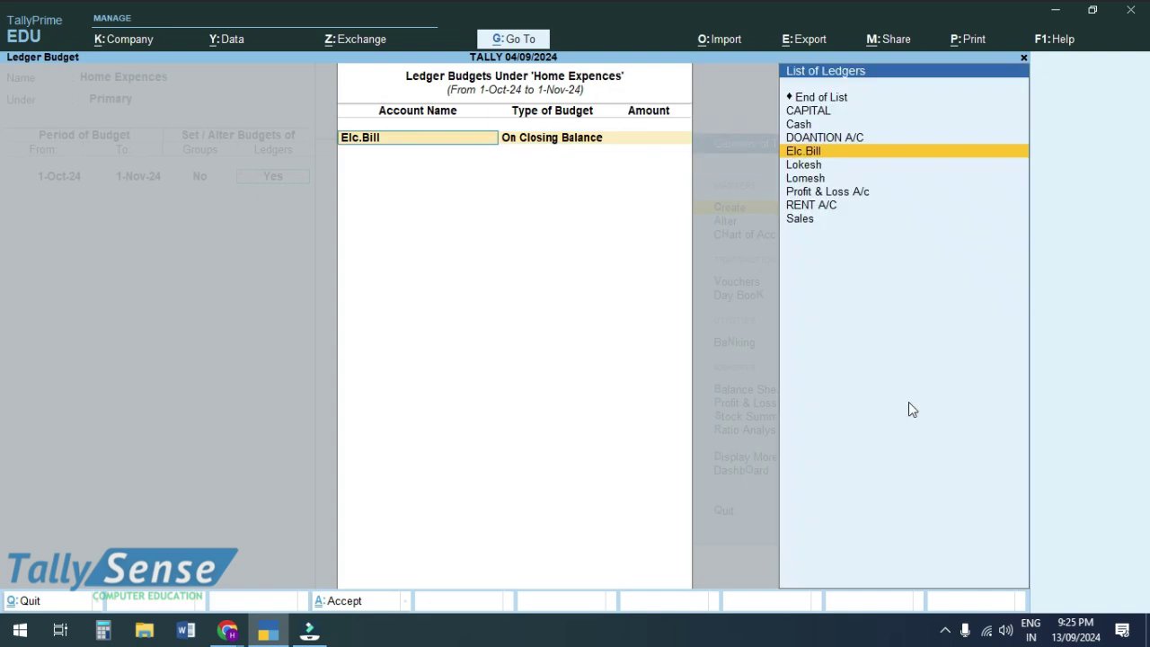
- Create a new ledger named Newspaper under Indirect Expenses from the budget's account name field, and save it
key("alt+c")
type("Newspaper")
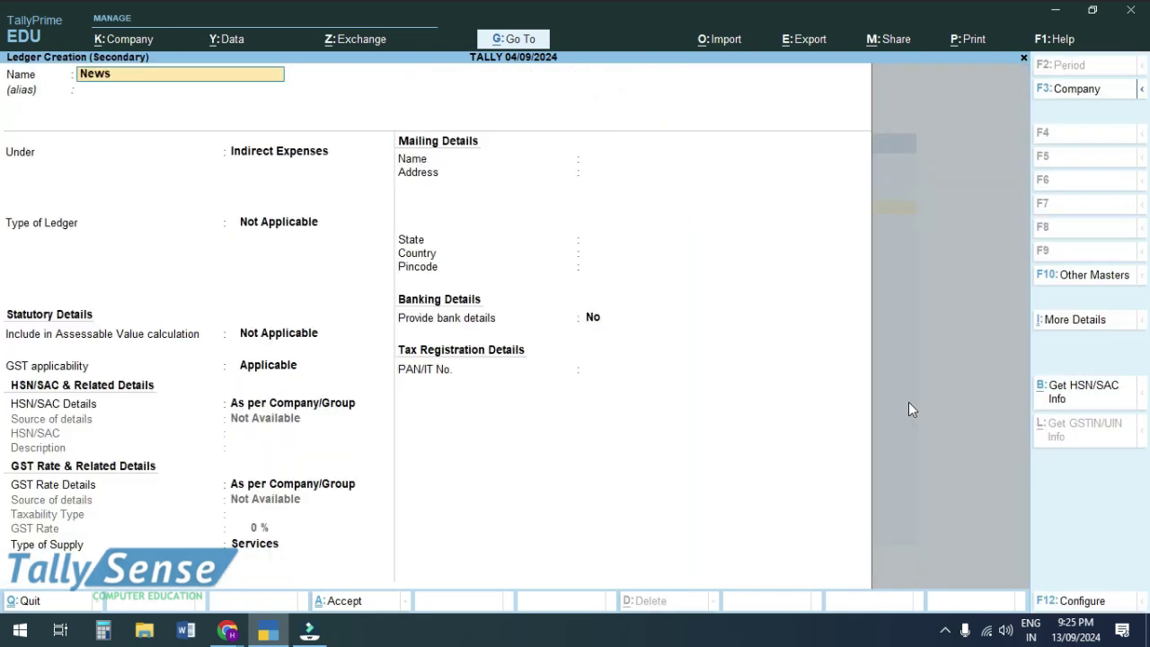
key("Return")
key("Return")
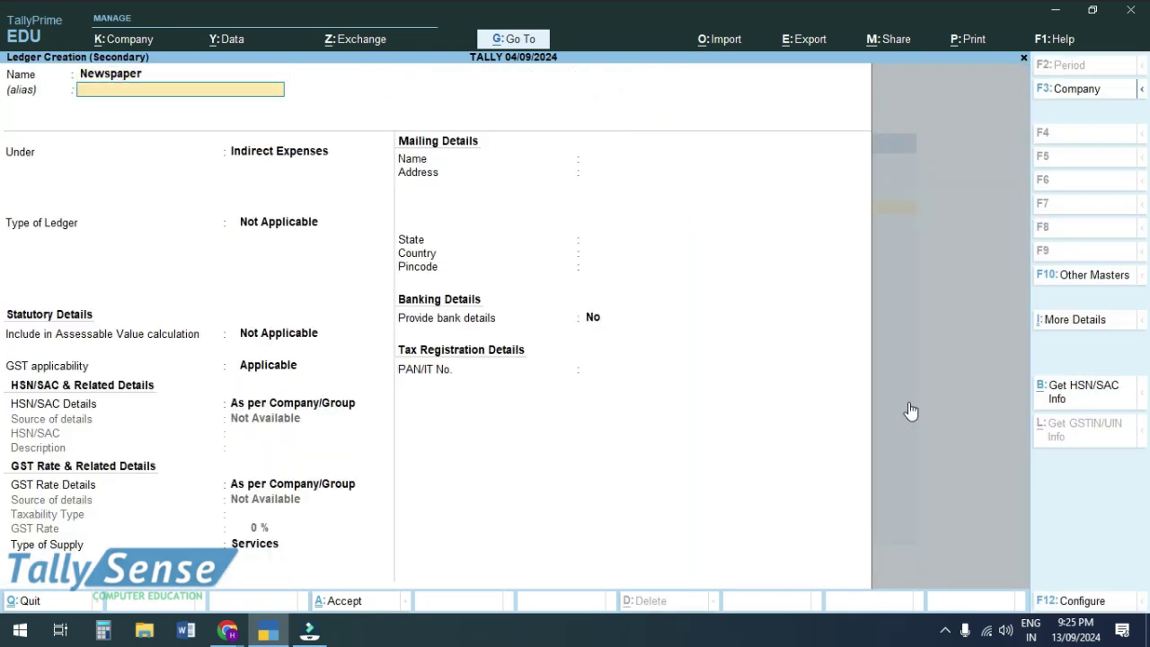
key("ctrl+a")
- Budget Newspaper at 250 on closing balance, accept the ledger budgets, and save the Home Expences budget
key("Return")
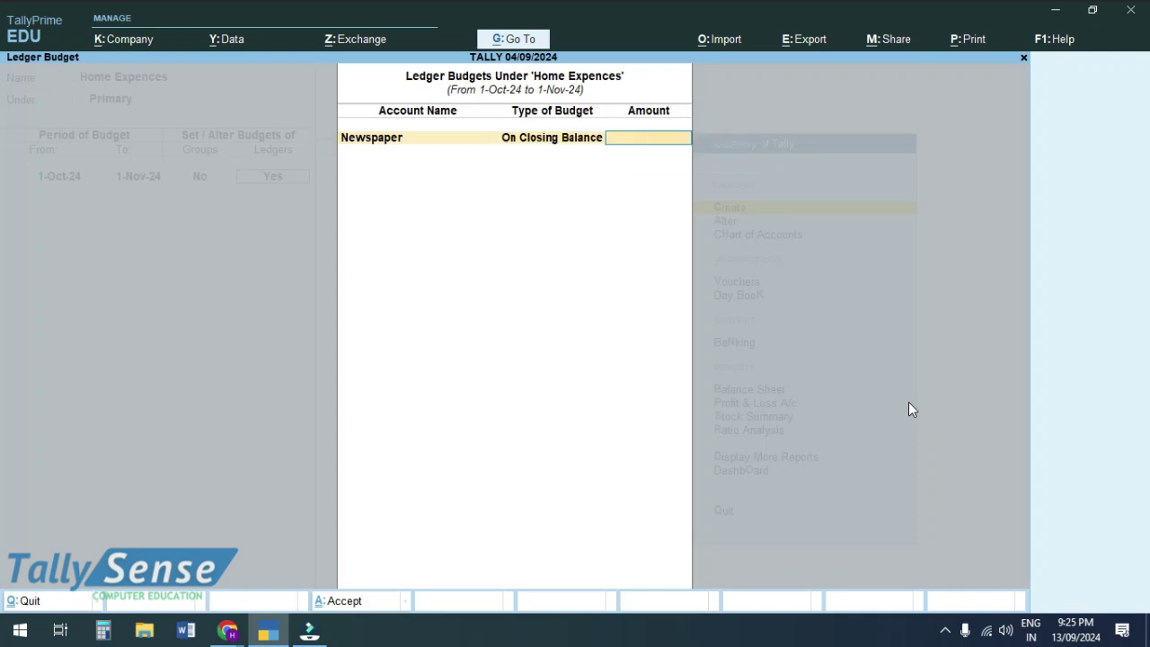
type("250")
key("Return")
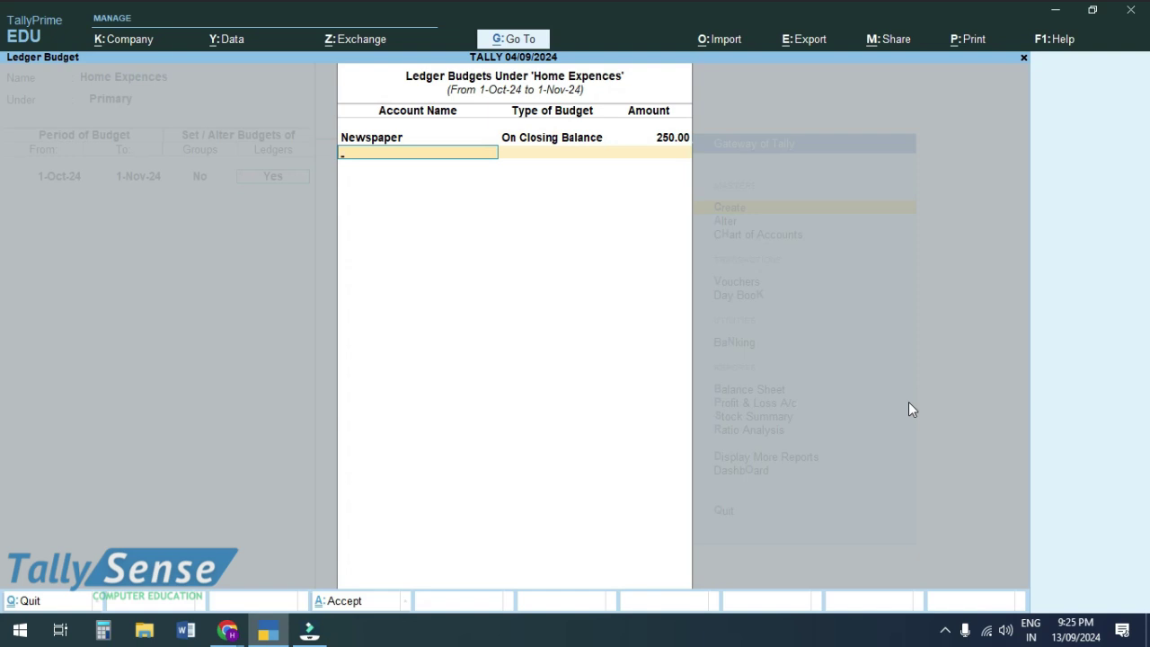
key("ctrl")
key("ctrl+a")
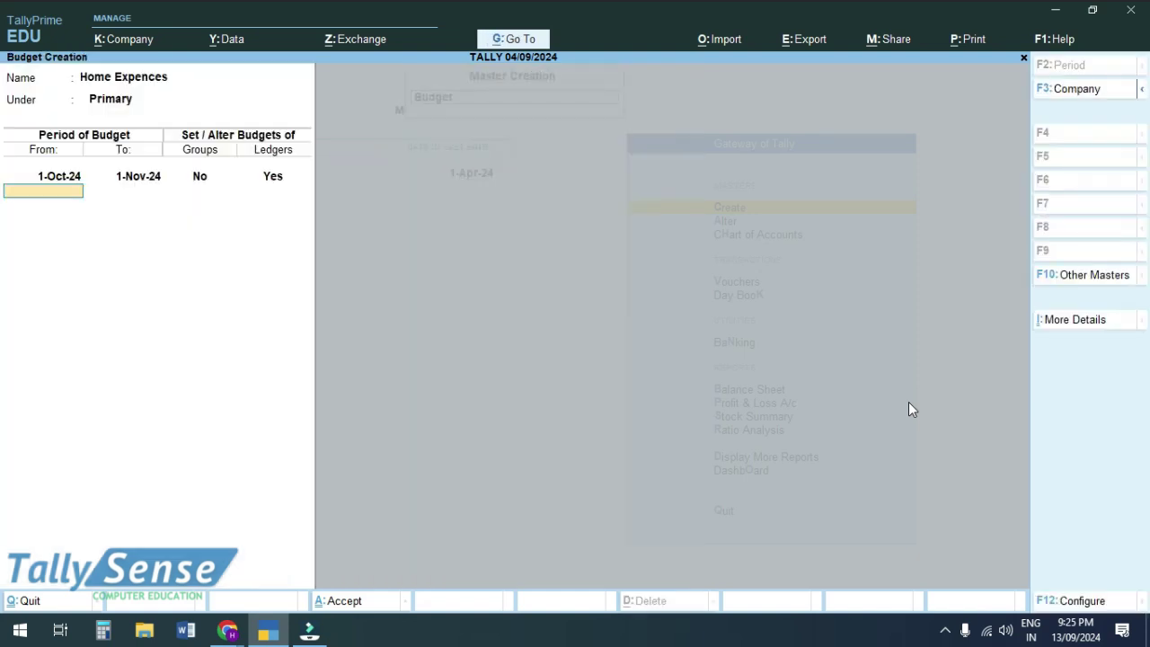
key("ctrl+a")
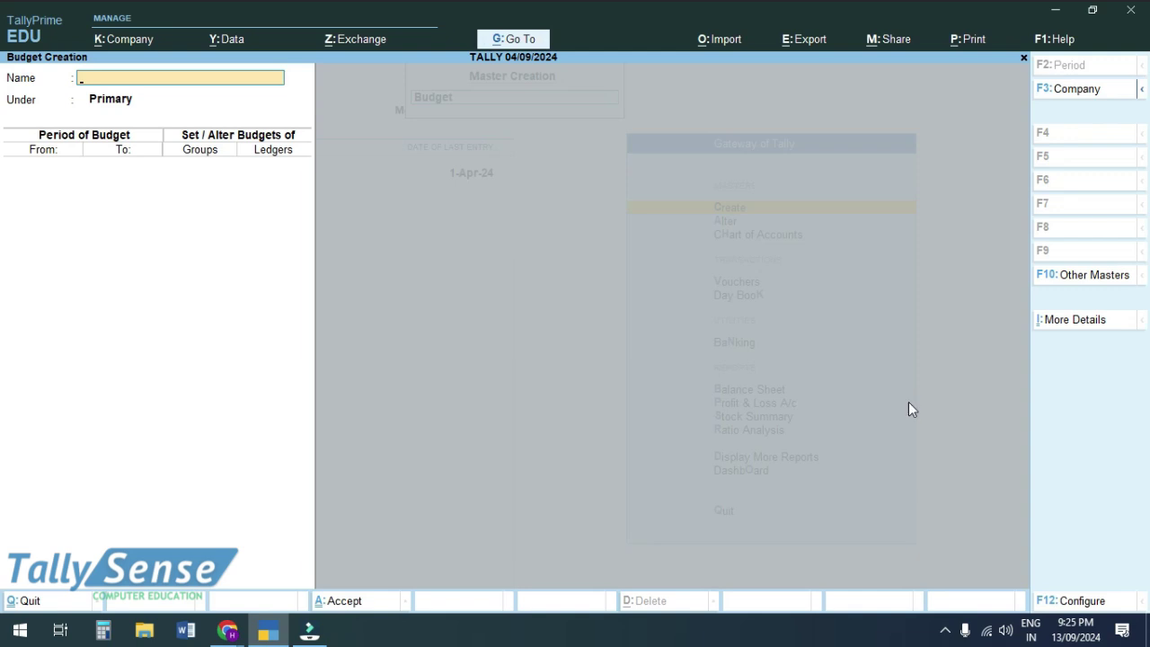
- Leave budget creation and start a payment voucher that debits Newspaper with 120
key("Escape")
key("Escape")
key("v")
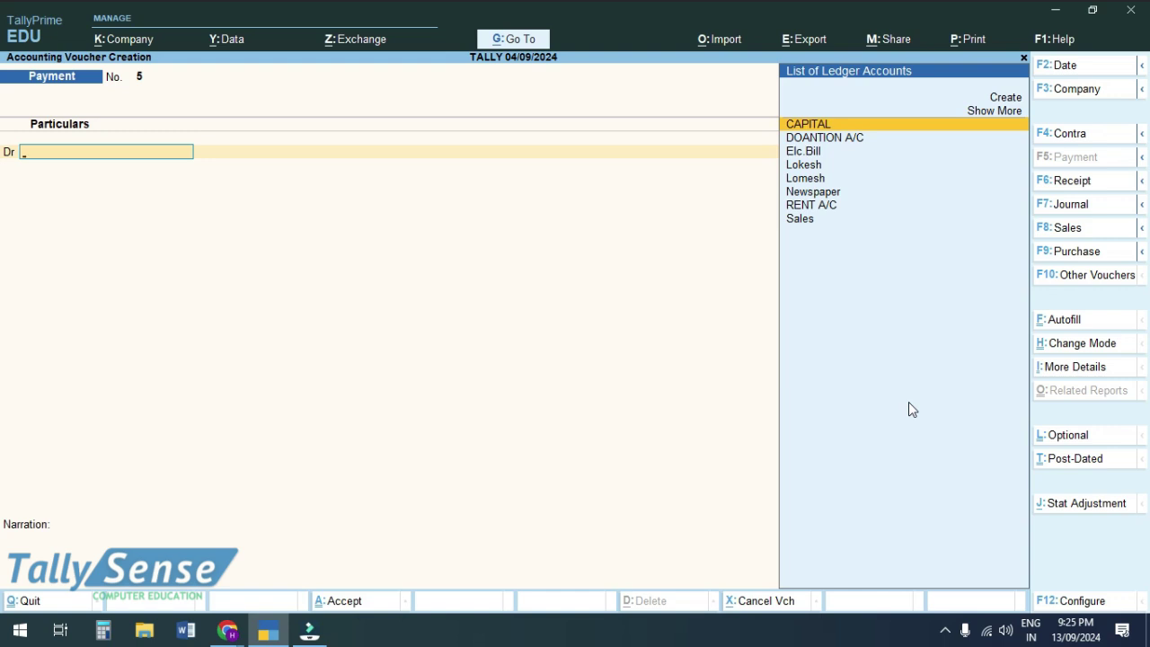
key("Down")
key("Down")
key("Down")
key("Down")
key("Down")
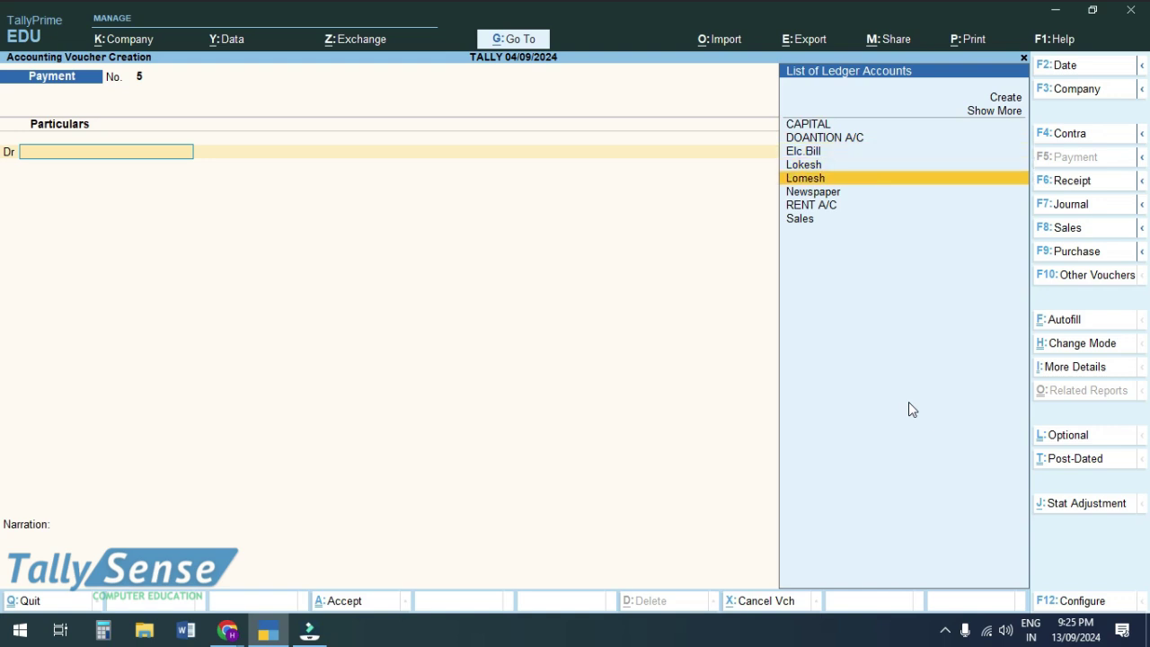
key("Return")
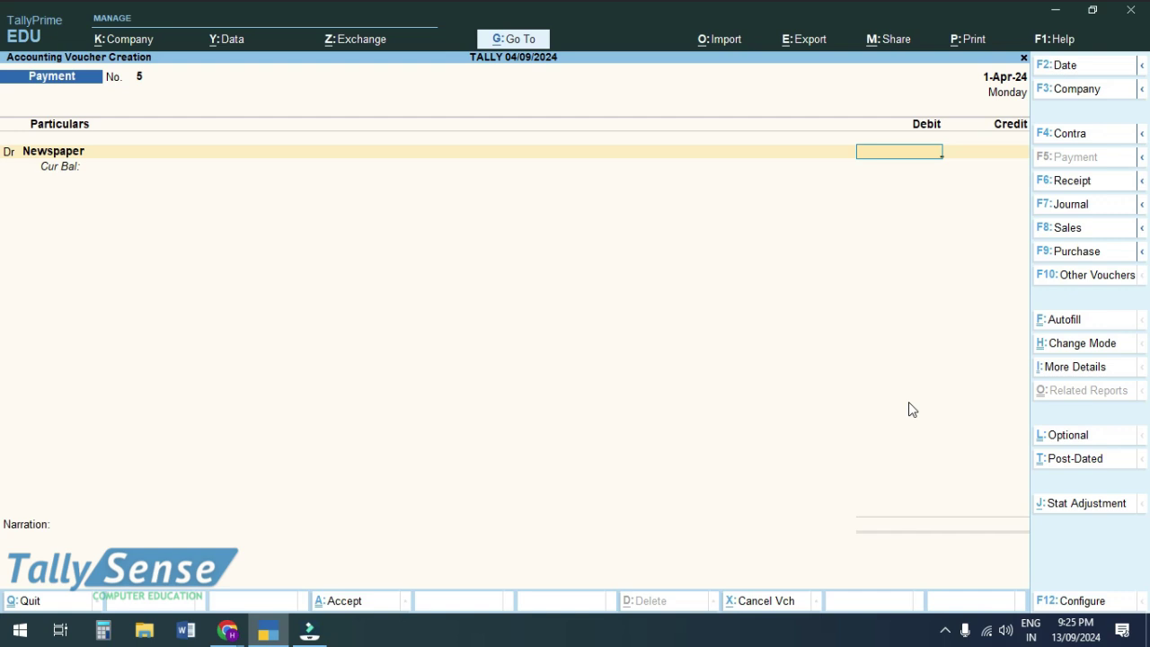
type("120")
key("Return")
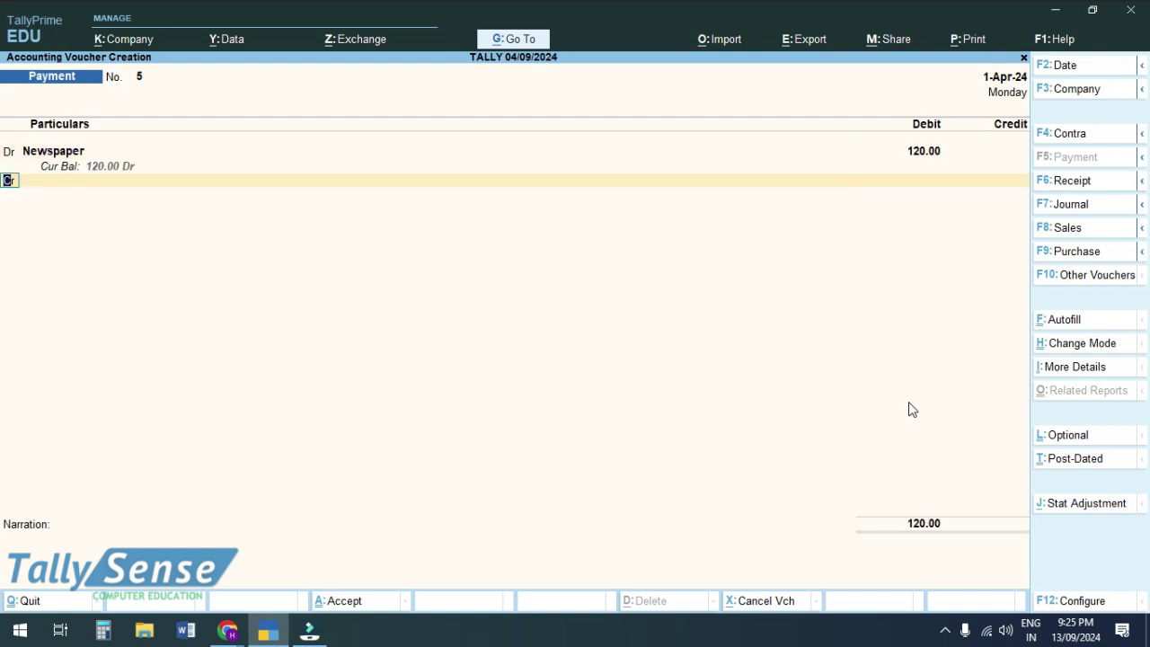
- Credit Cash for the newspaper payment, save the voucher, and leave voucher entry
key("Return")
type("cas")
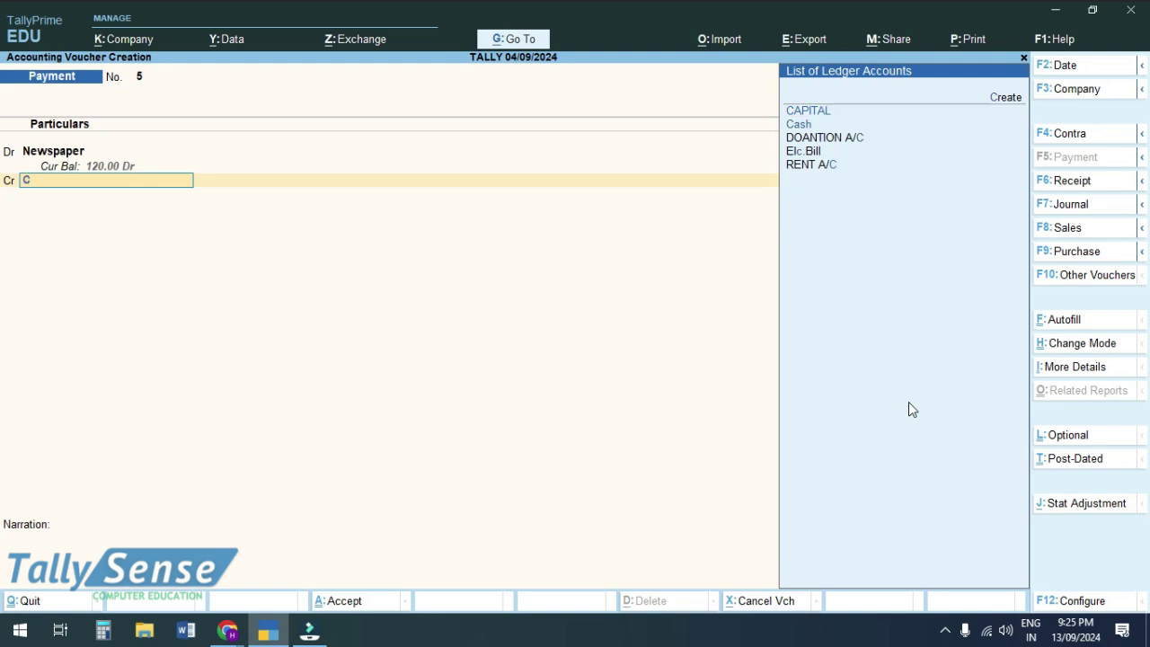
key("Return")
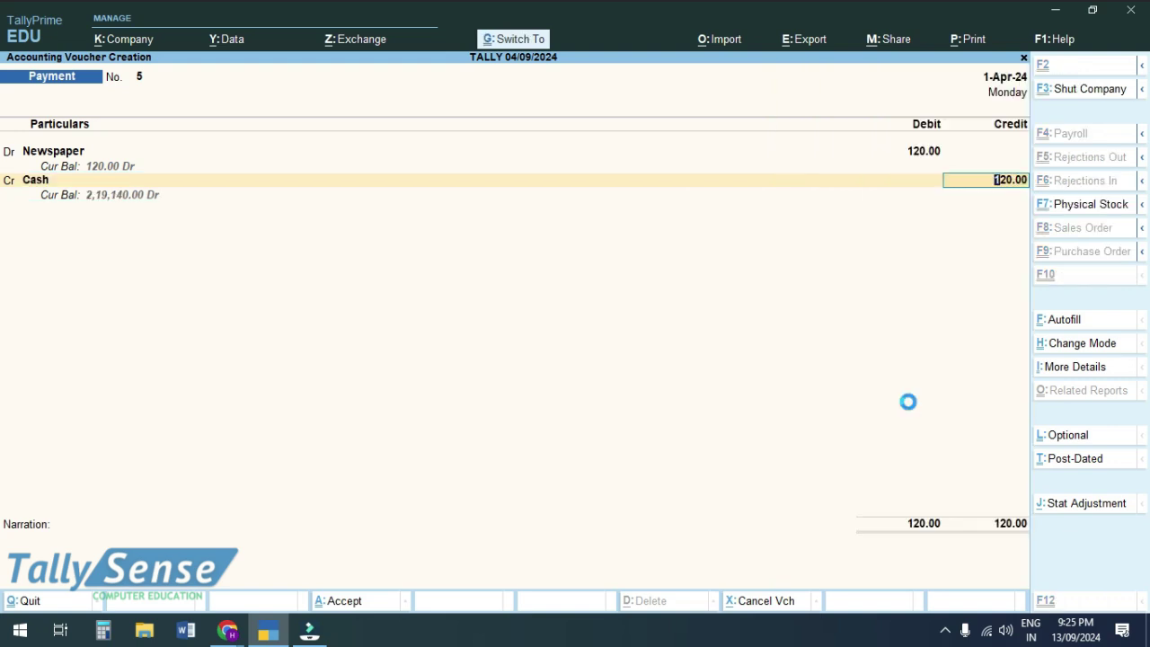
key("ctrl+a")
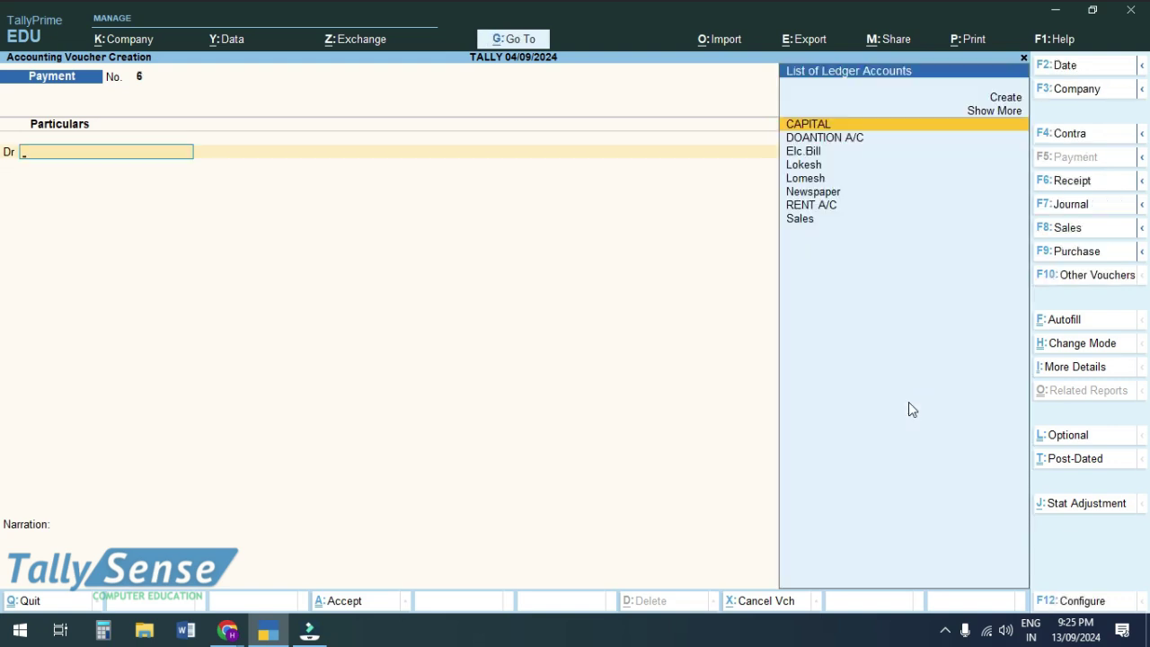
key("Escape")
key("y")
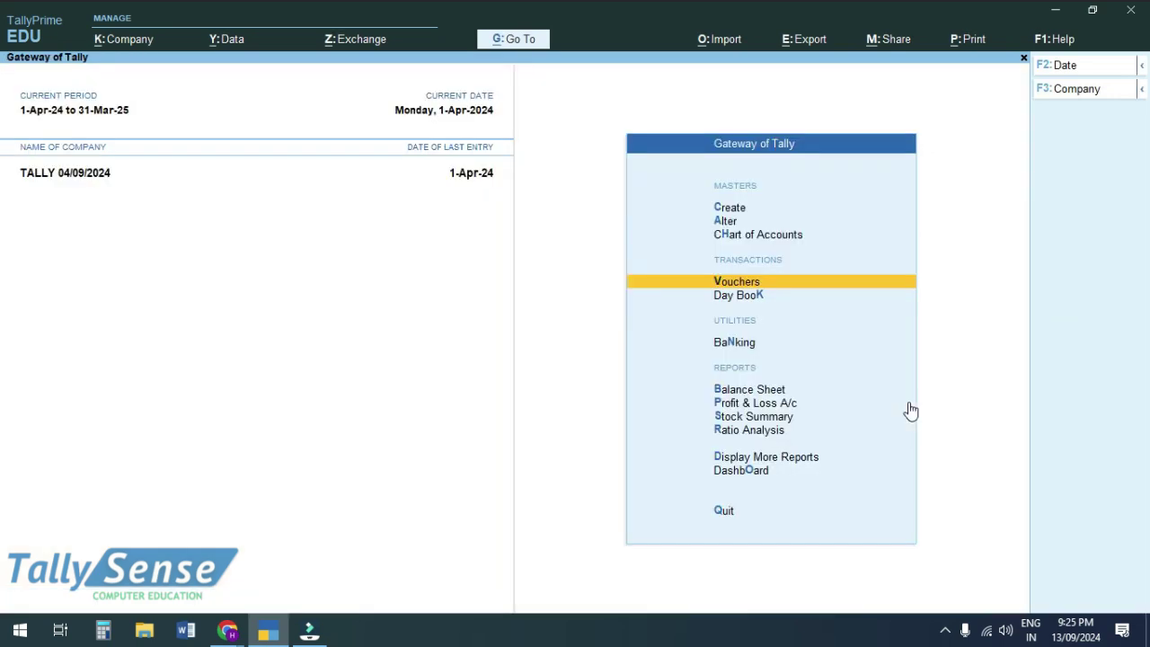
- Open the Profit & Loss A/c report and show it in detailed form with the individual ledgers
key("Down")
key("Down")
key("Down")
key("Down")
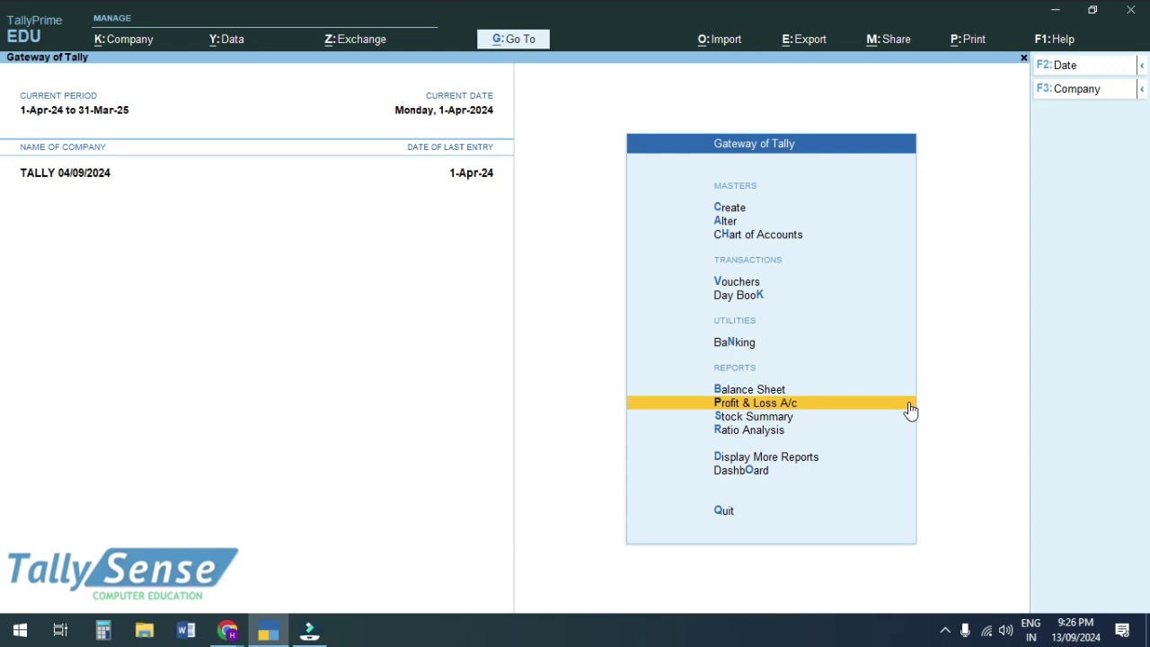
left_click(910, 407)
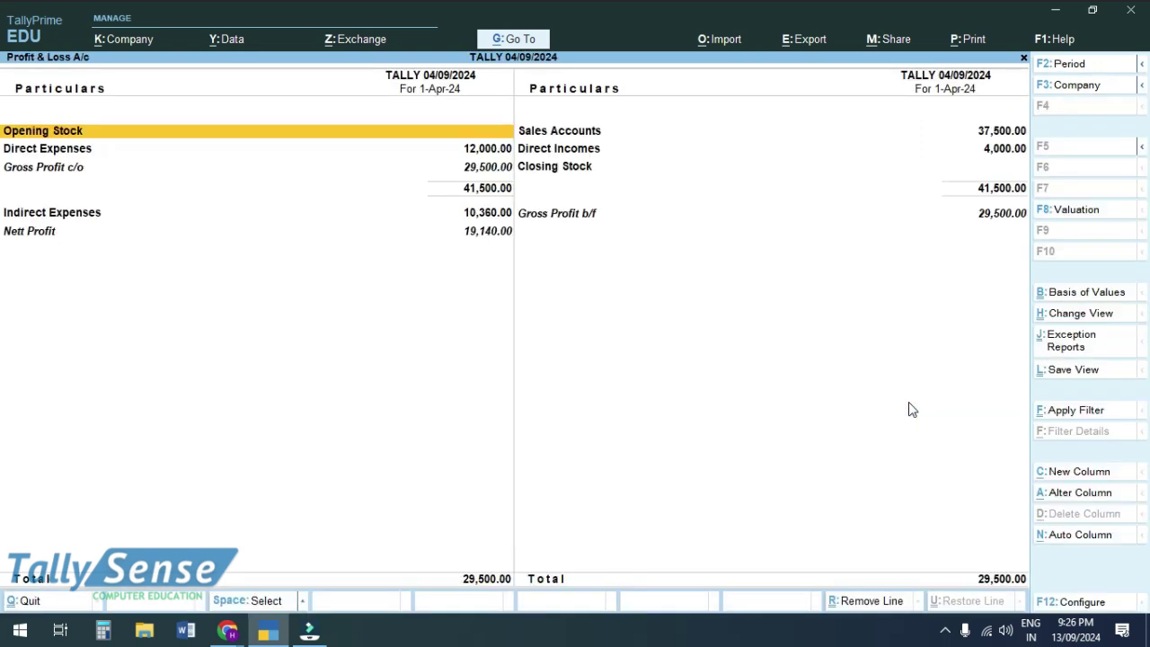
key("alt+F5")
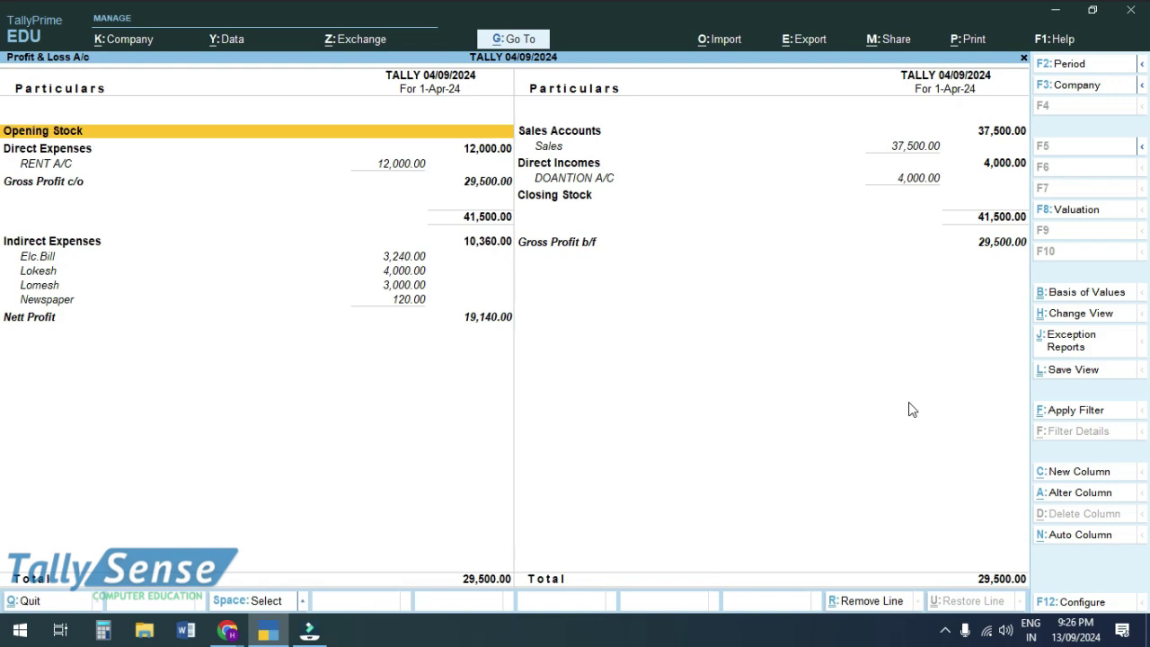
key("Down")
key("Down")
key("alt")
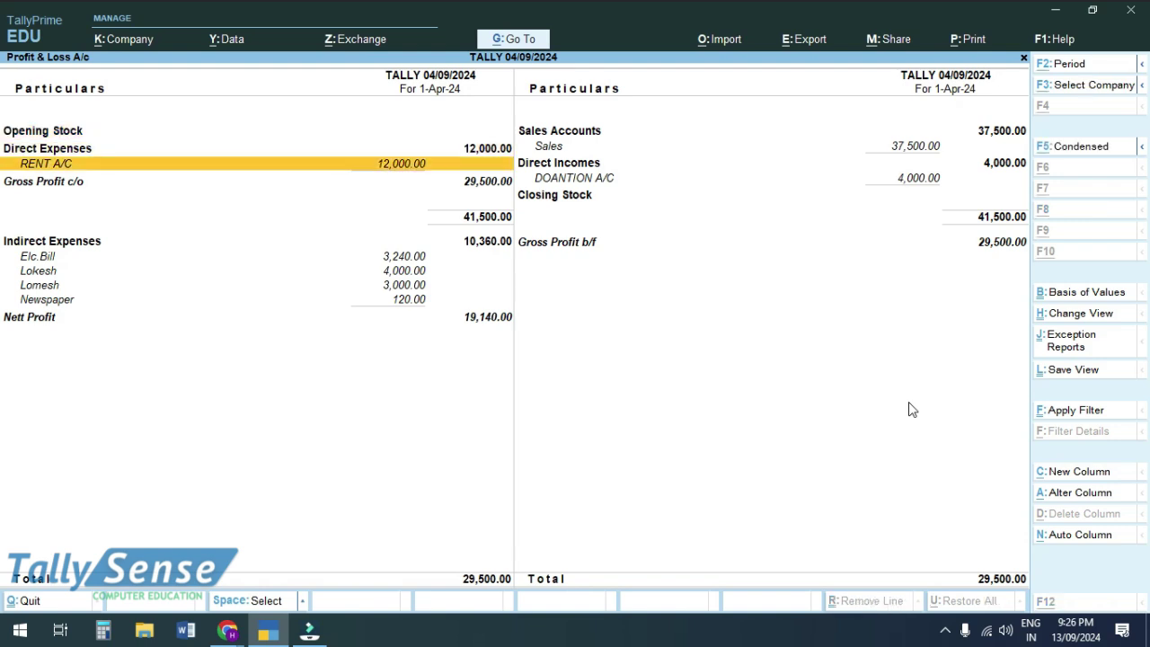
- Add a comparison column from 1-Oct-24 to 1-Nov-24 with Default stock valuation, showing the Home Expences budget
key("alt+c")
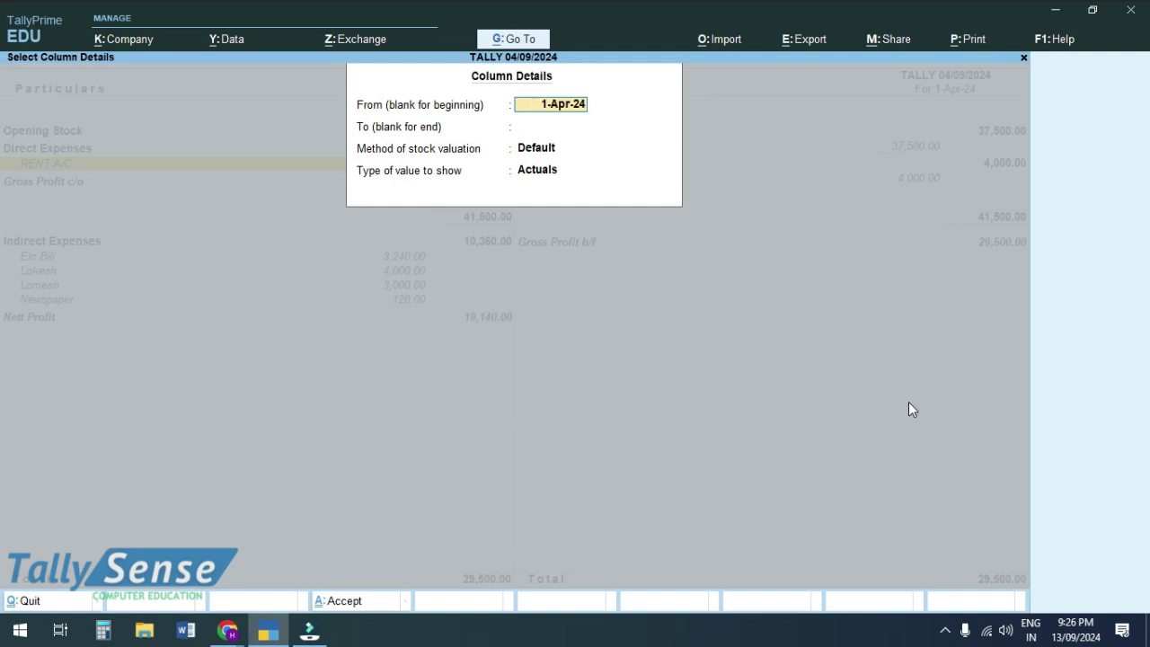
type("1-10")
key("Return")
type("1")
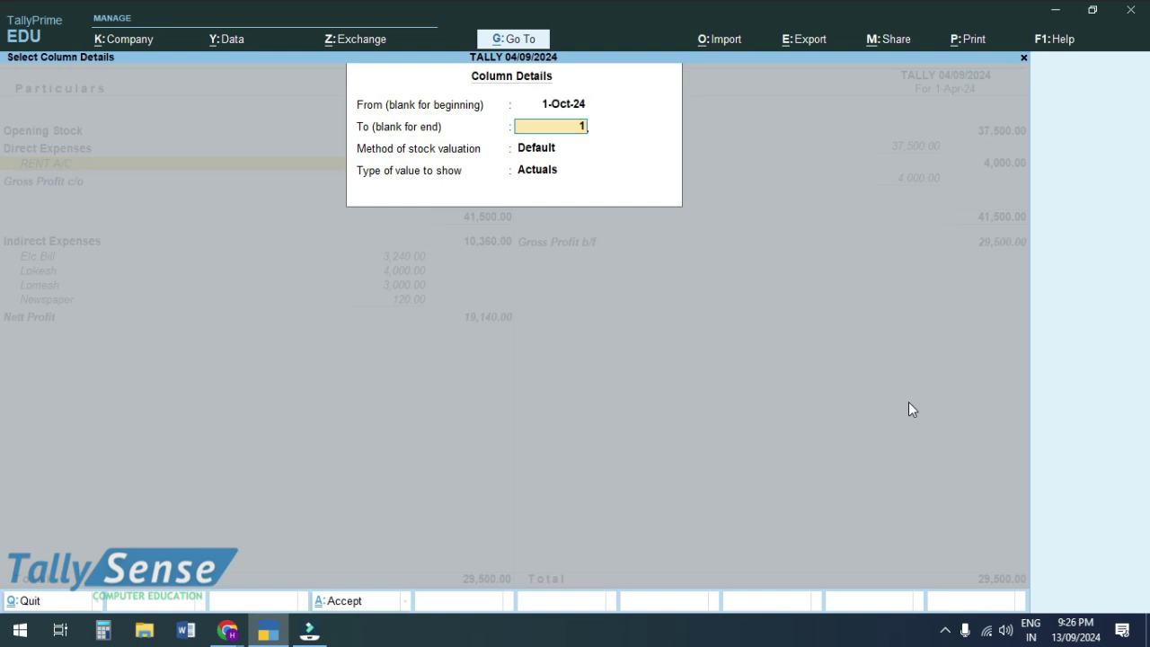
type("-11")
key("Return")
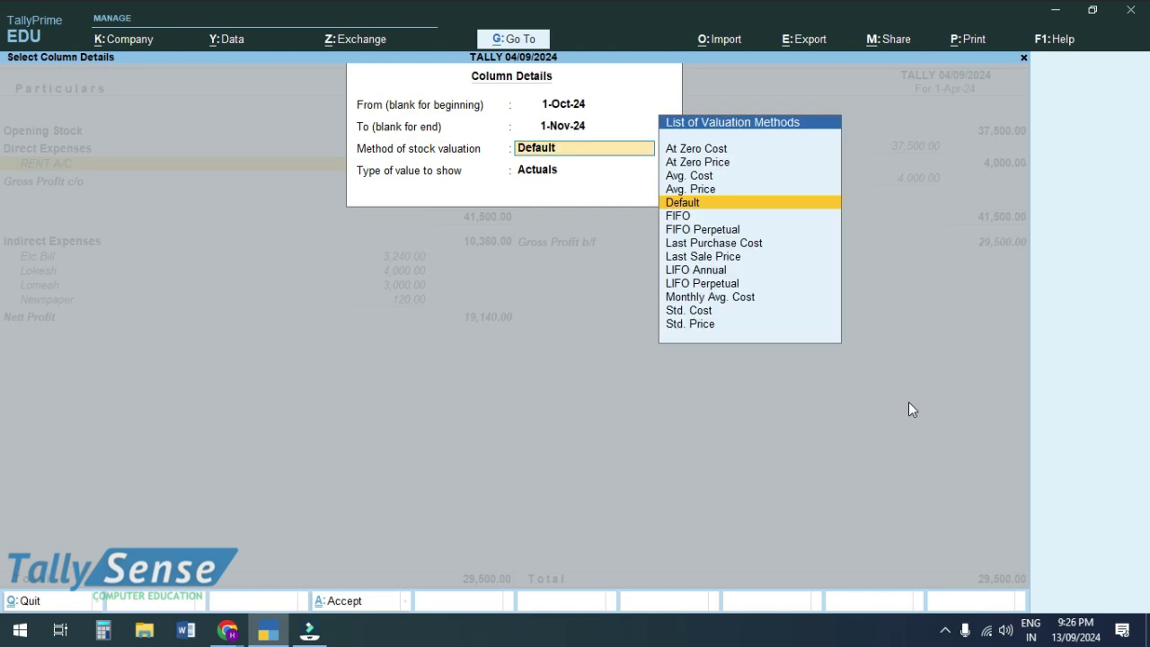
key("Return")
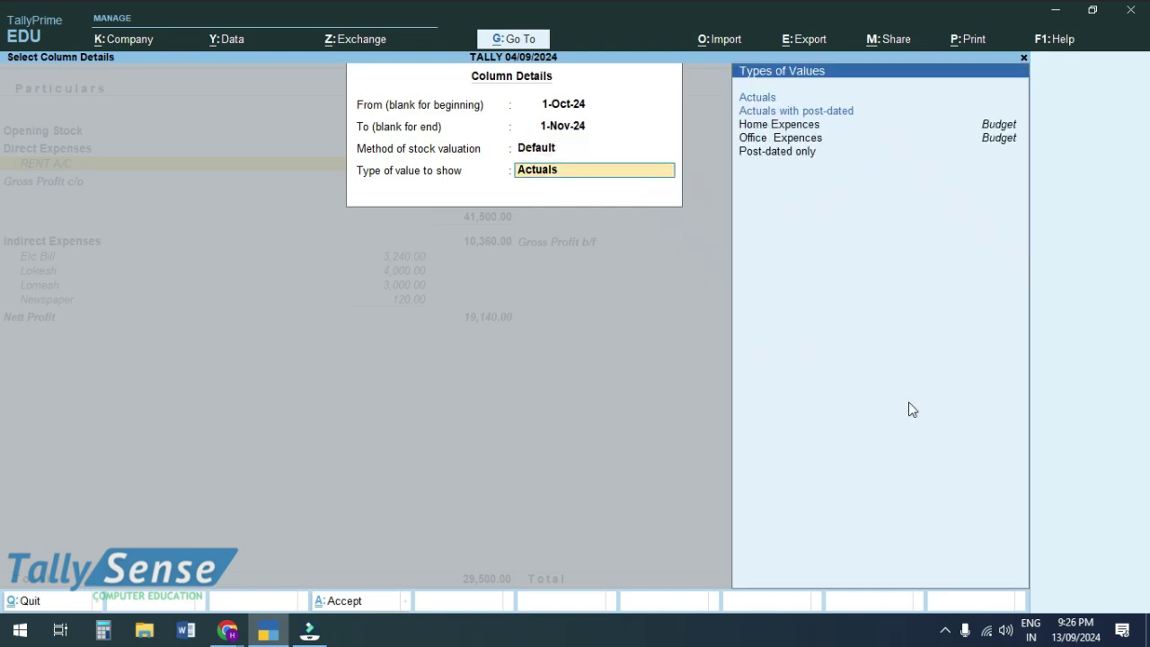
key("Down")
key("Down")
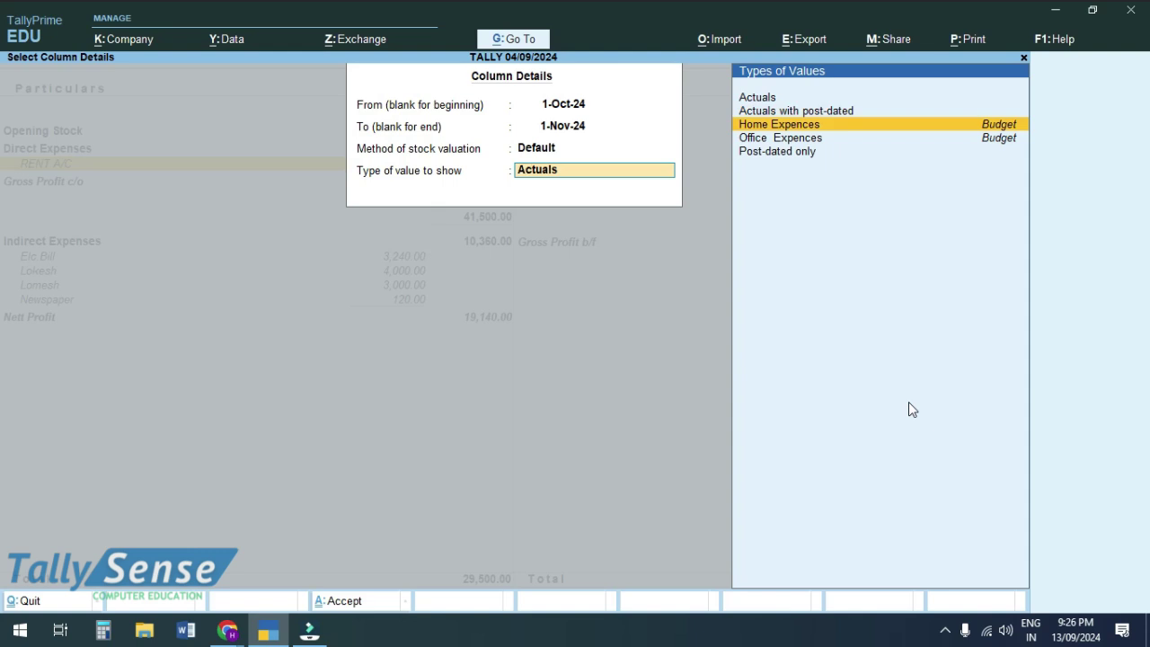
key("Return")
key("Return")
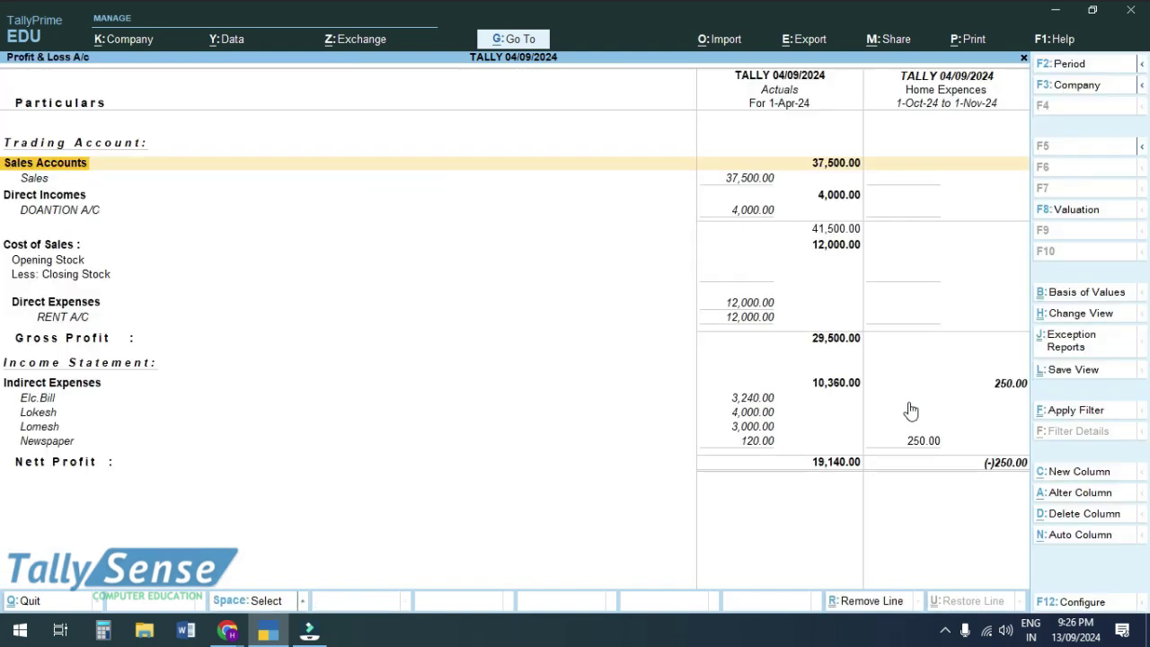
- Compare the Newspaper actual and Home Expences budget amounts under Indirect Expenses
key("Down")
key("Down")
key("Down")
key("Down")
key("Down")
key("Down")
key("Down")
key("Down")
key("Down")
key("Down")
key("Down")
key("Down")
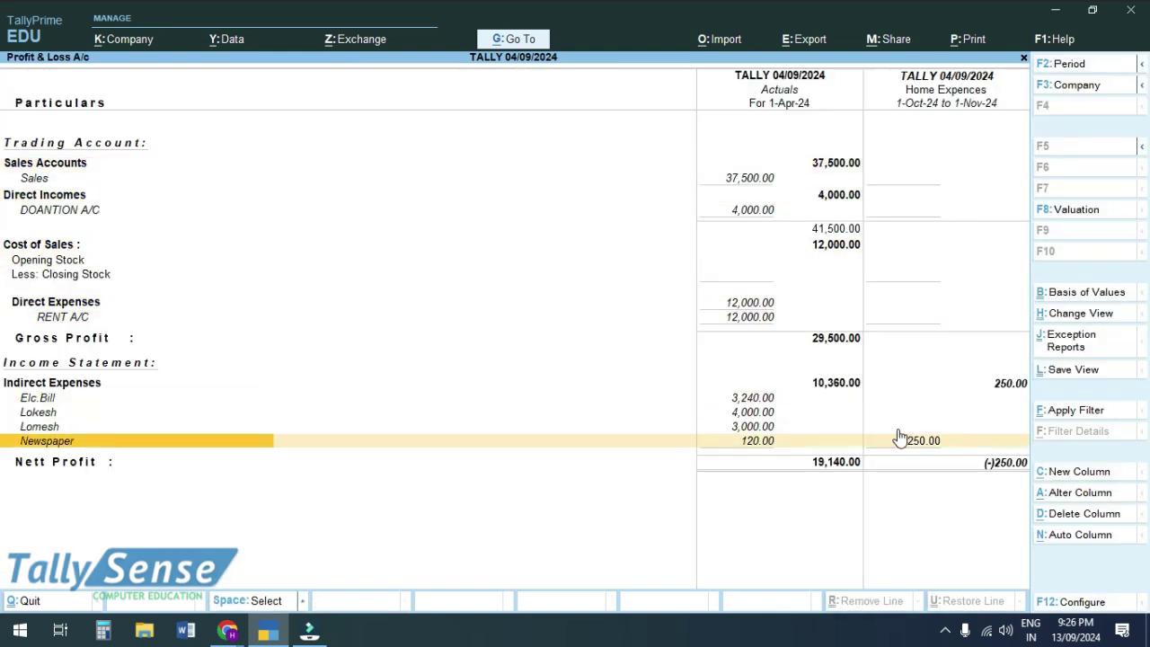